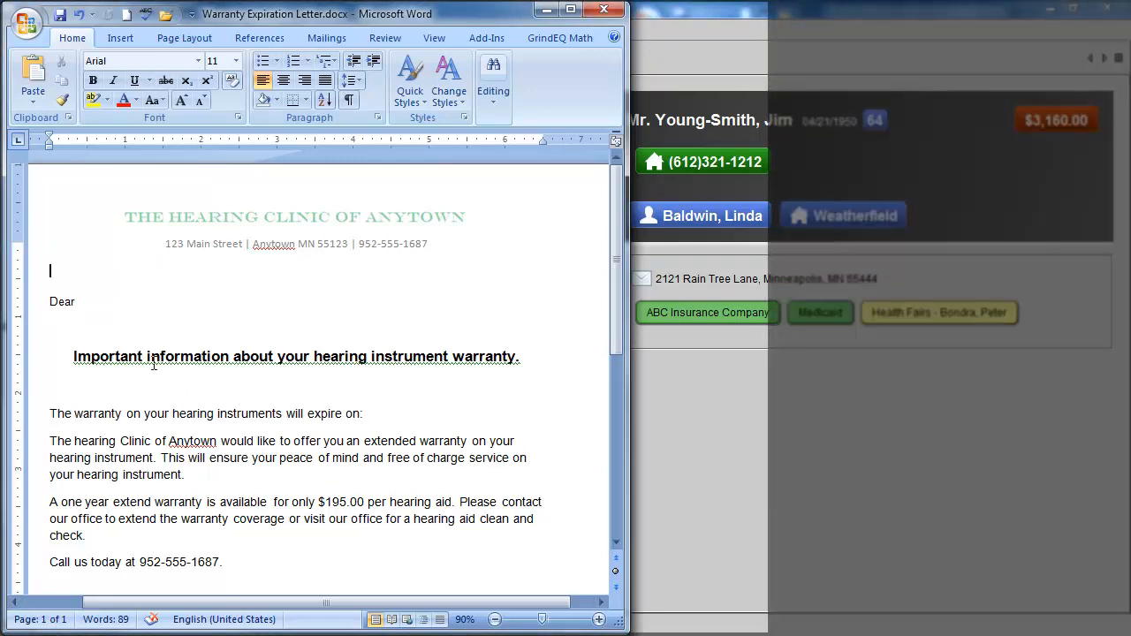
Step: Save a copy of the warranty expiration letter in Word 97-2003 Document (*.doc) format
left_click(25, 22)
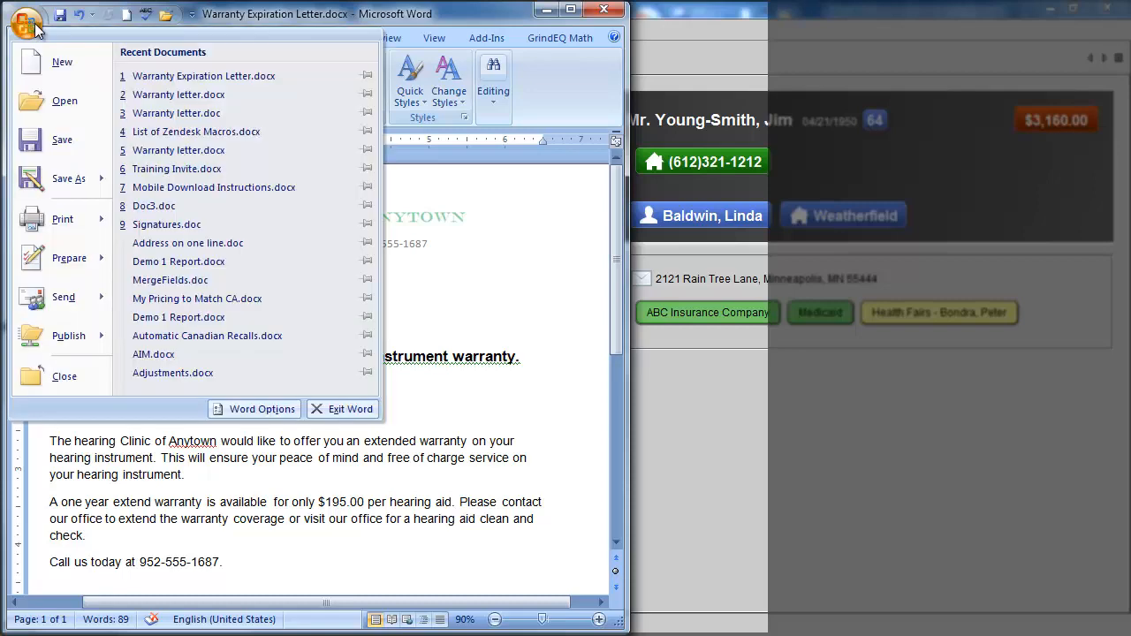
mouse_move(55, 172)
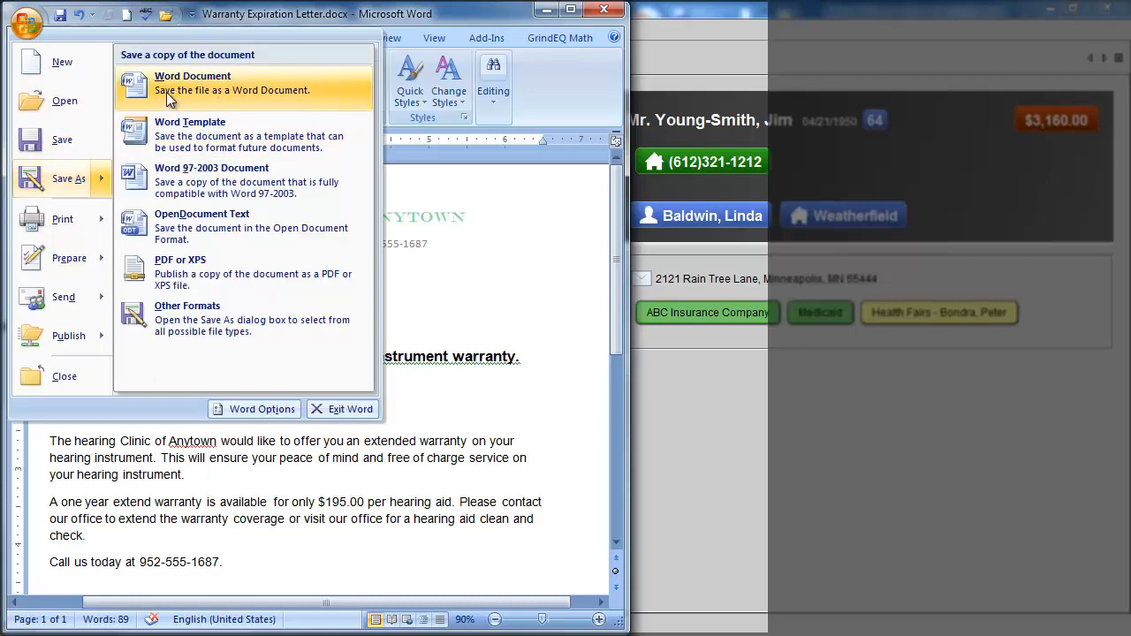
left_click(166, 92)
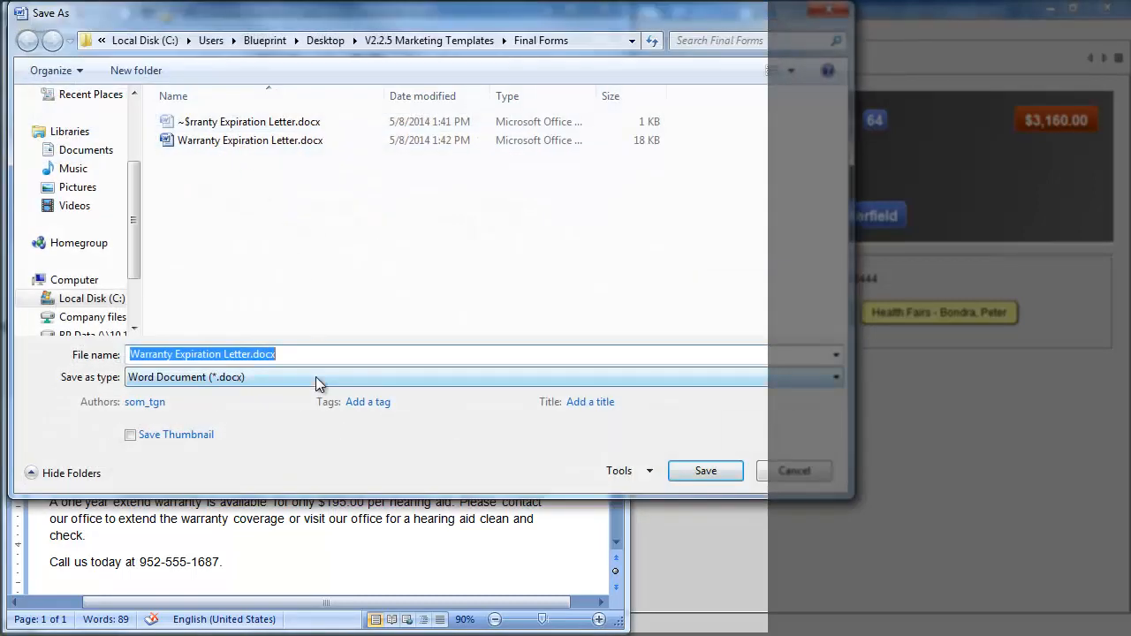
left_click(316, 377)
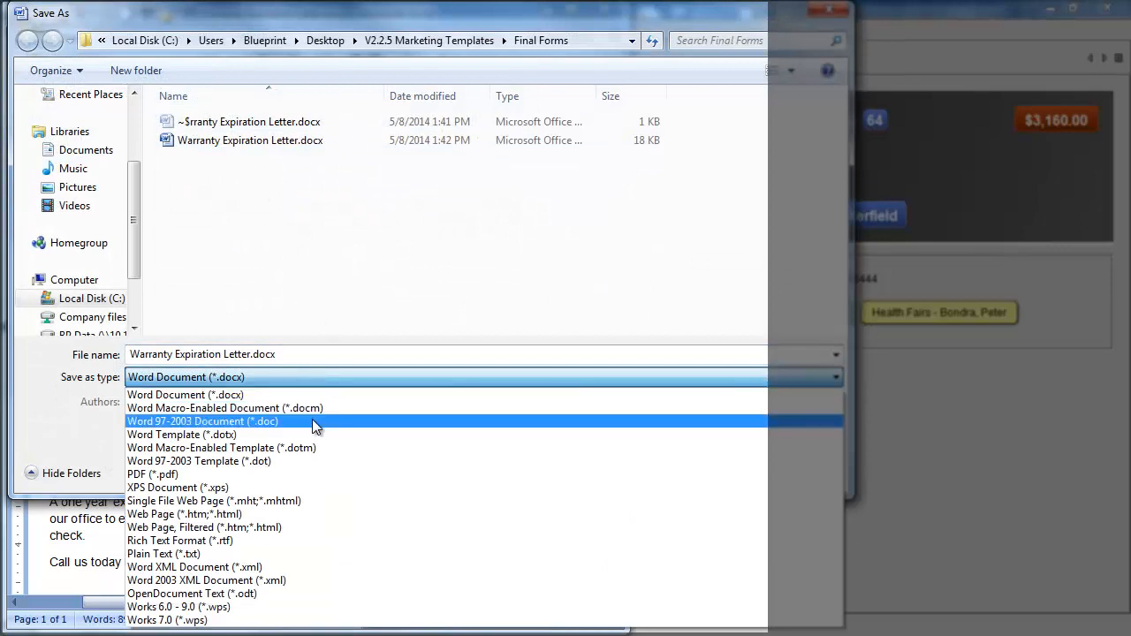
left_click(312, 421)
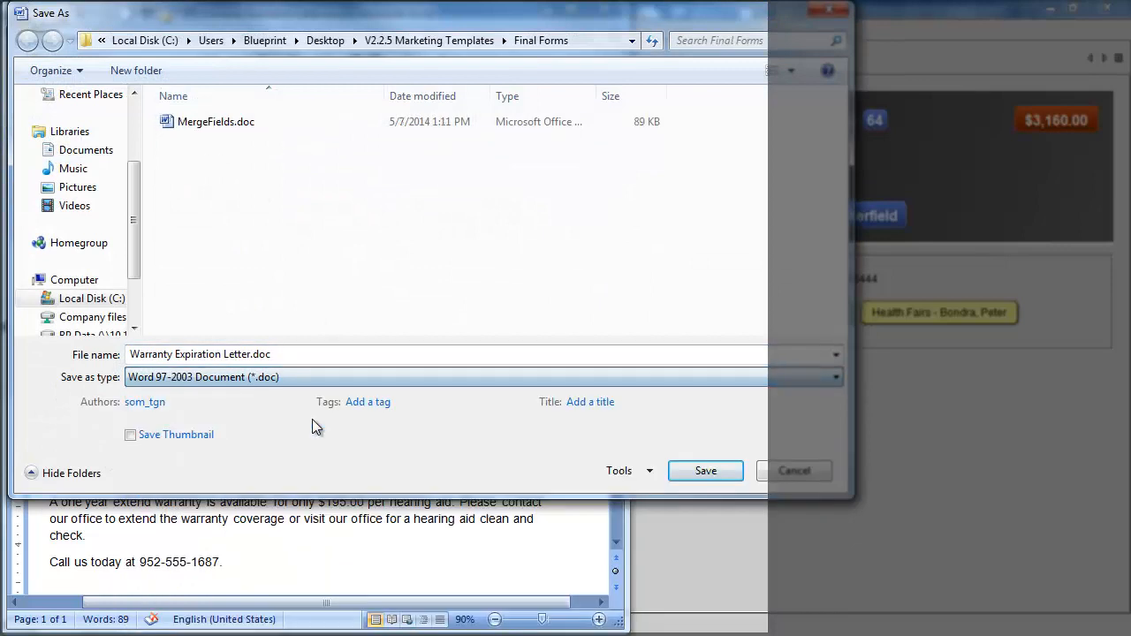
left_click(730, 481)
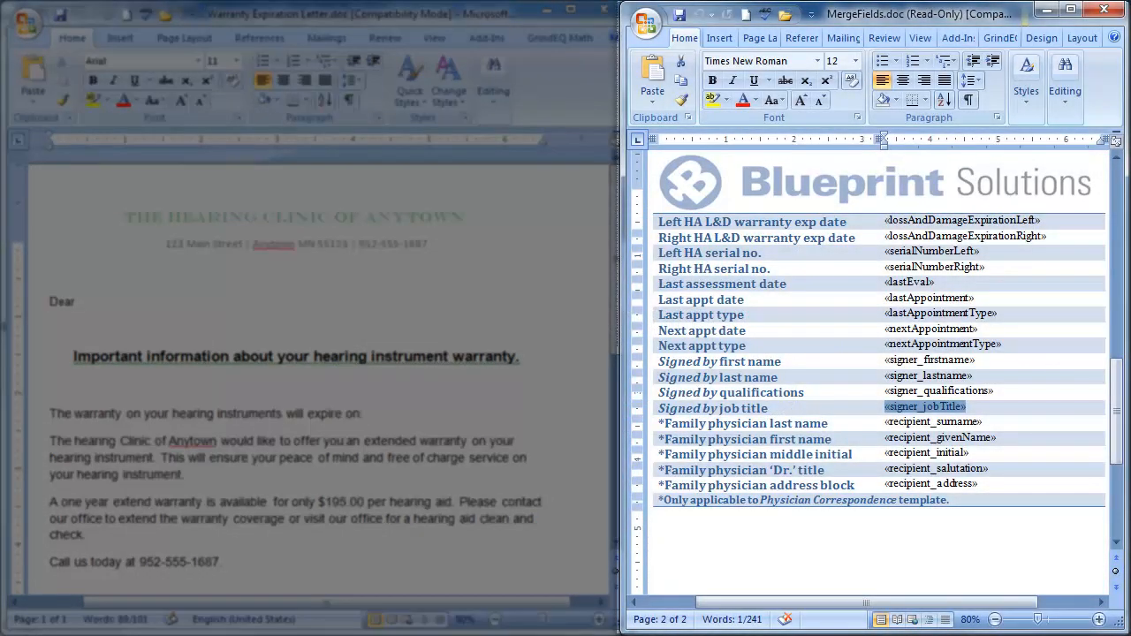
Step: Right-align the empty line between the letterhead and "Dear" in the warranty letter
left_click_drag(1118, 424, 1123, 241)
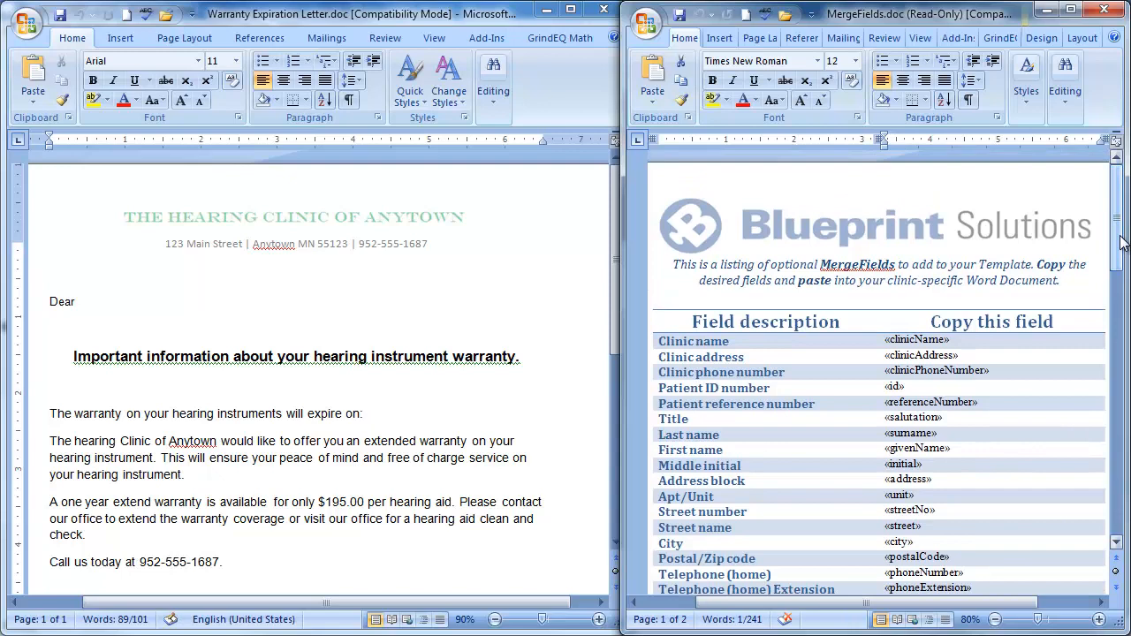
left_click(507, 299)
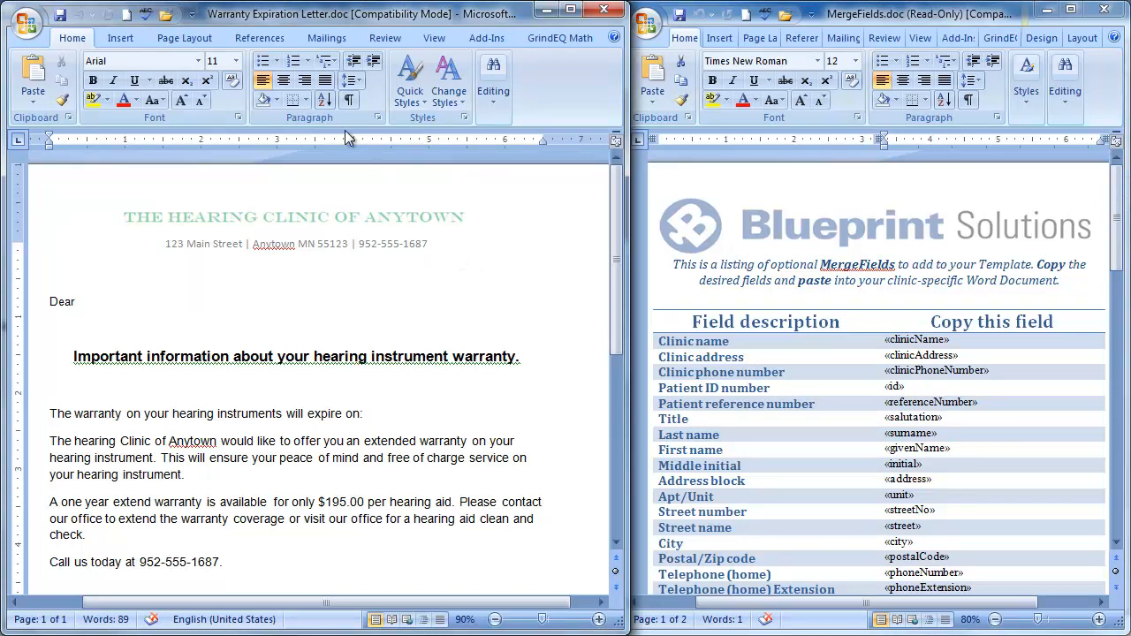
left_click(304, 80)
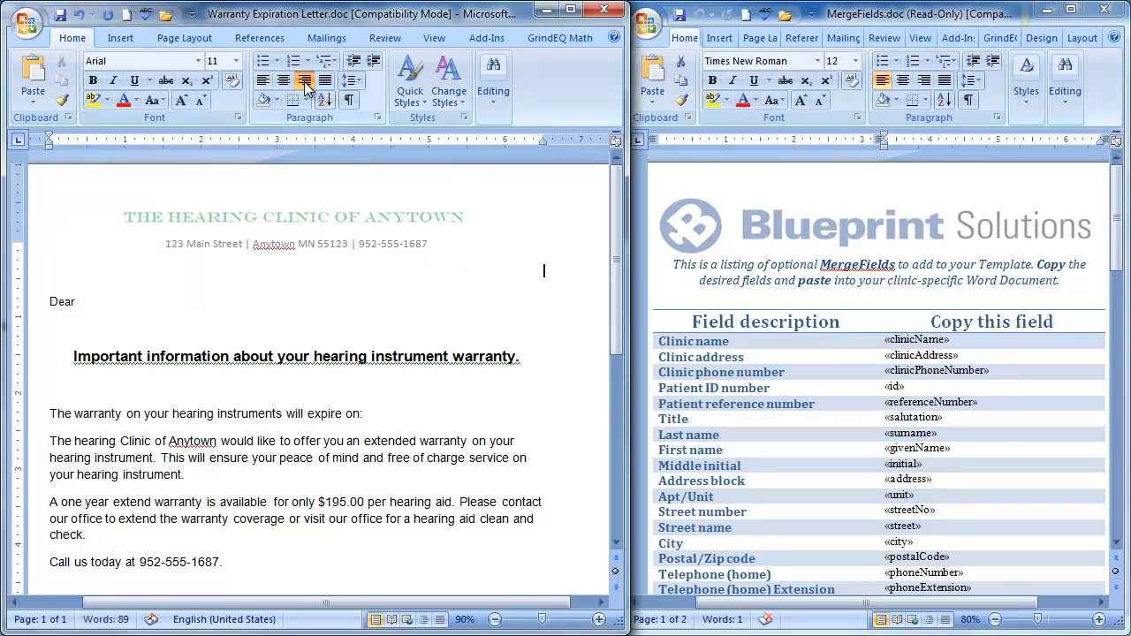
Step: Copy the «clinicName» merge field from MergeFields.doc and paste it on the right-aligned line of the letter
left_click(950, 339)
left_click_drag(950, 339, 892, 336)
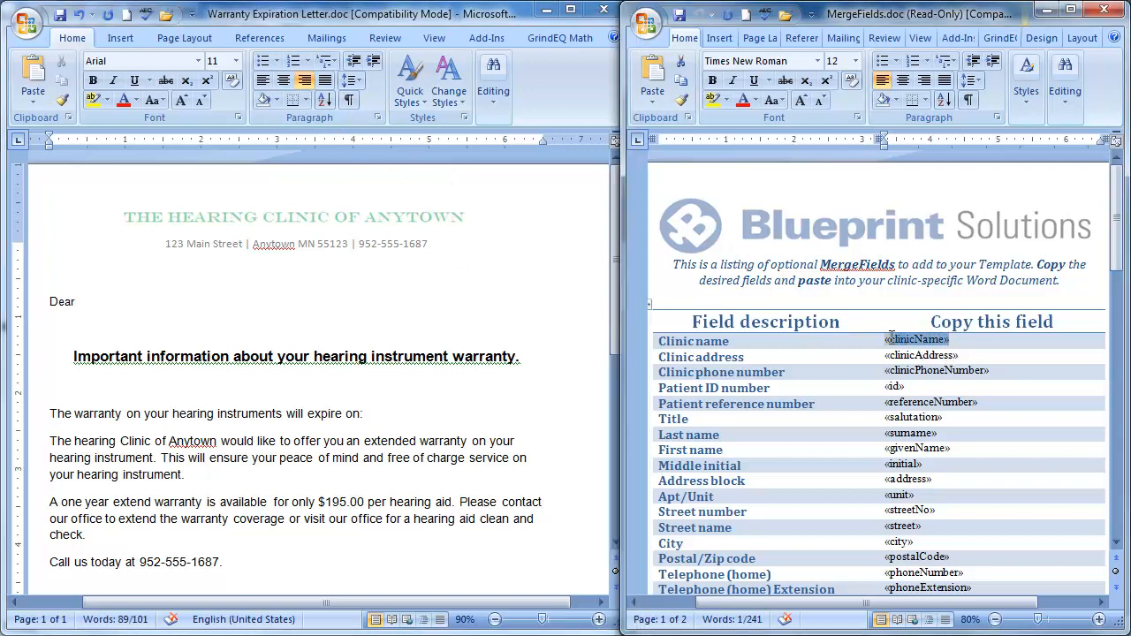
right_click(889, 337)
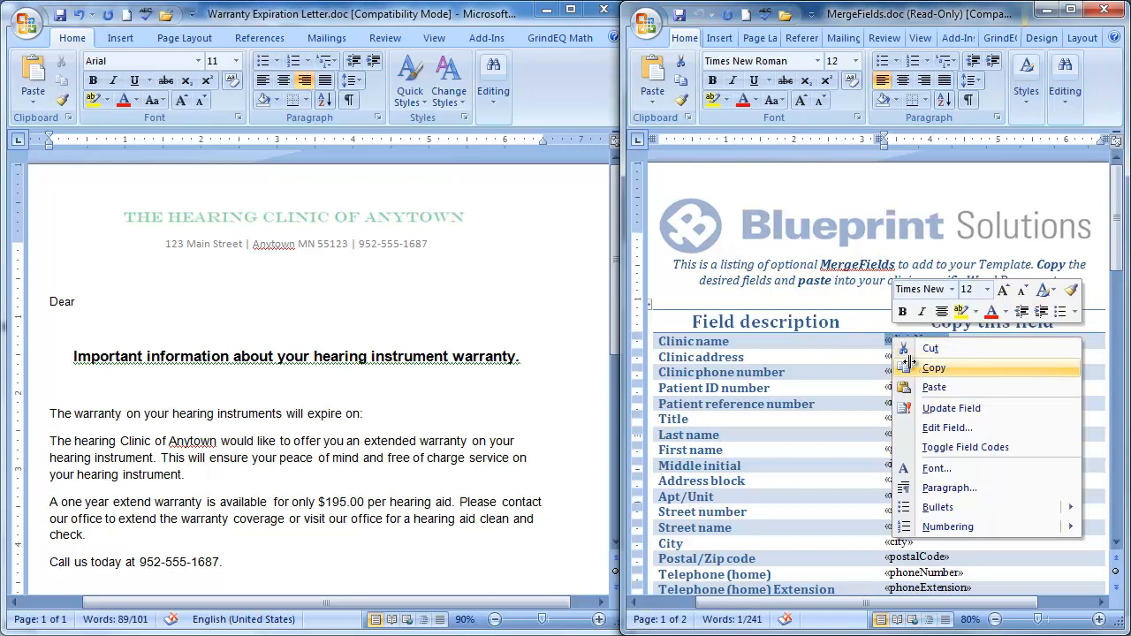
left_click(920, 365)
left_click(547, 268)
right_click(546, 269)
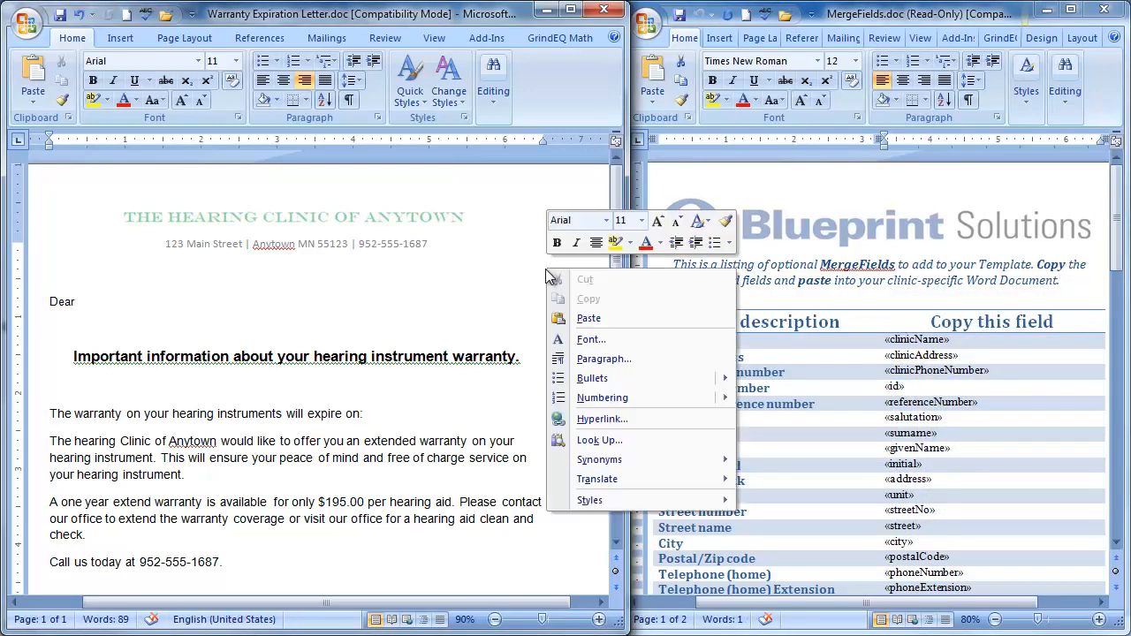
left_click(583, 319)
Step: Copy the «clinicAddress» merge field and paste it on a new line below «clinicName» in the letter
left_click(962, 355)
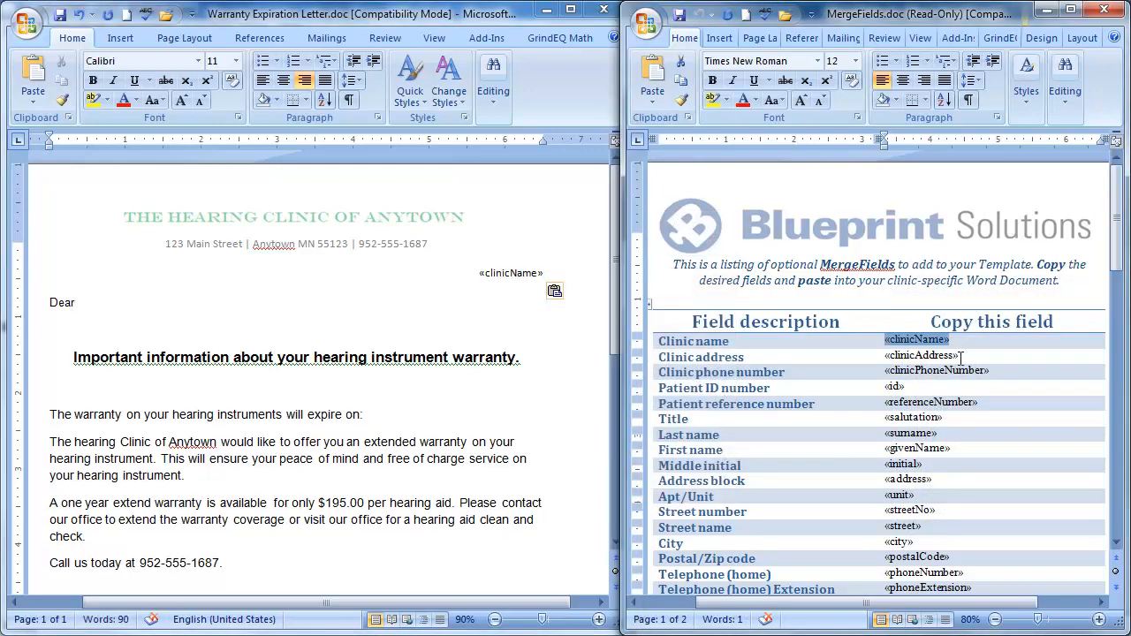
left_click_drag(962, 355, 888, 359)
right_click(887, 359)
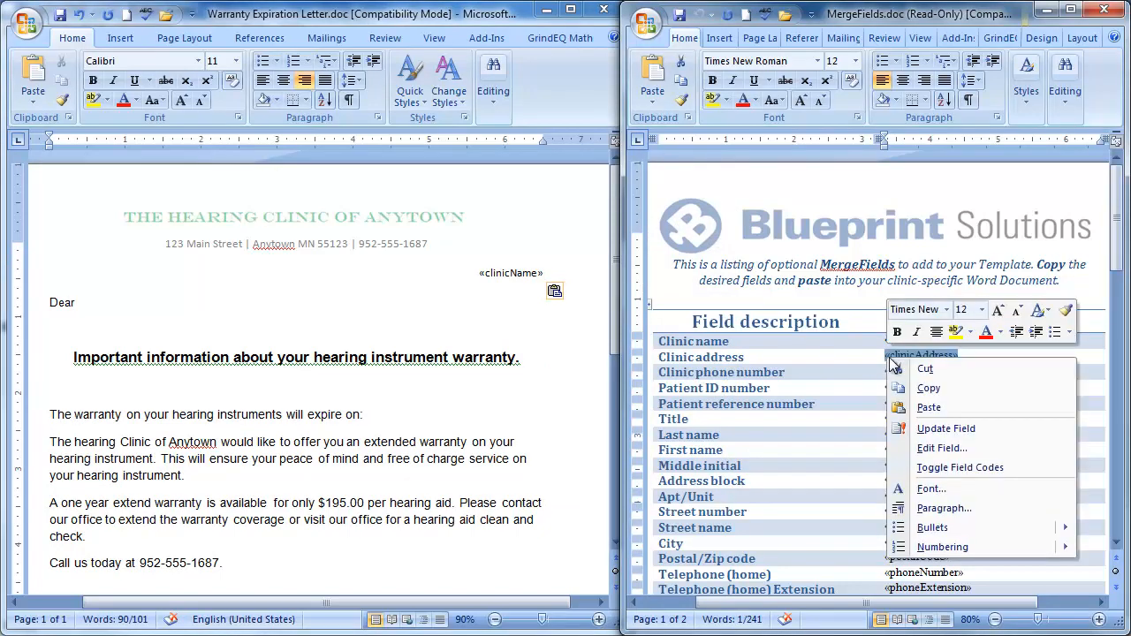
left_click(929, 389)
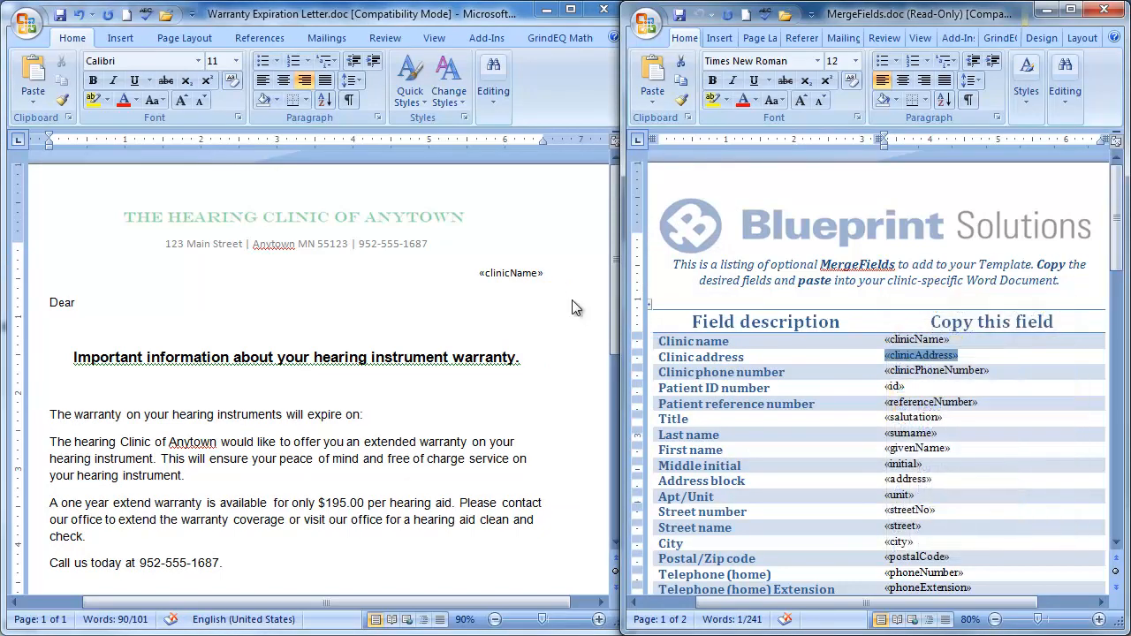
left_click(542, 276)
key("Return")
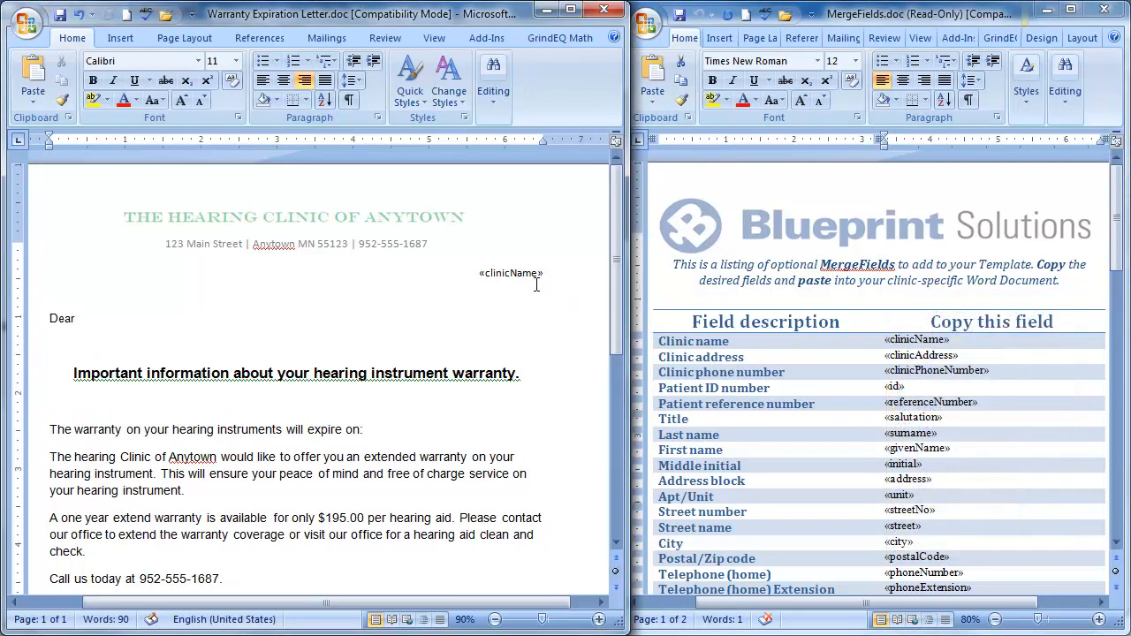
right_click(539, 288)
left_click(580, 338)
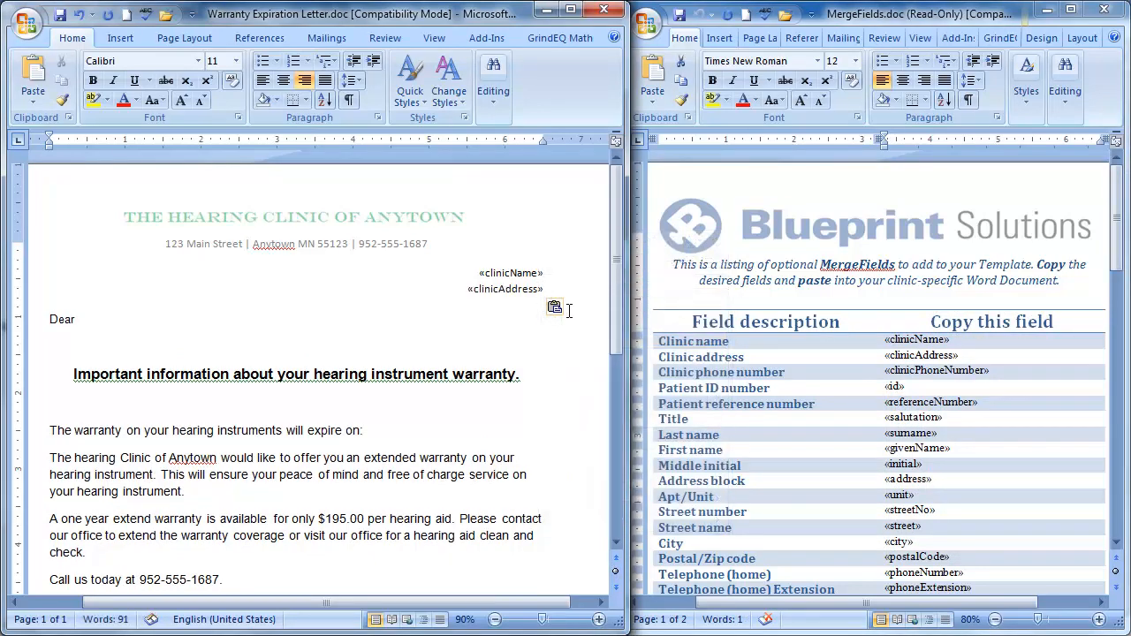
Step: Copy the «clinicPhoneNumber» merge field and paste it on a new line below «clinicAddress» in the letter
key("Return")
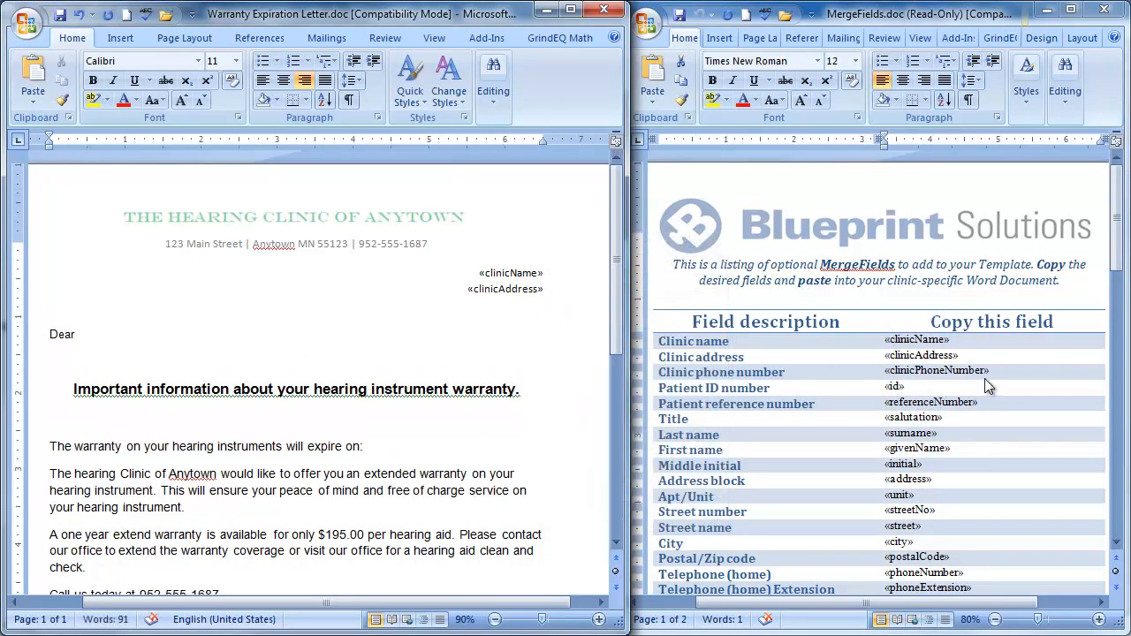
left_click(984, 378)
left_click_drag(990, 372, 891, 378)
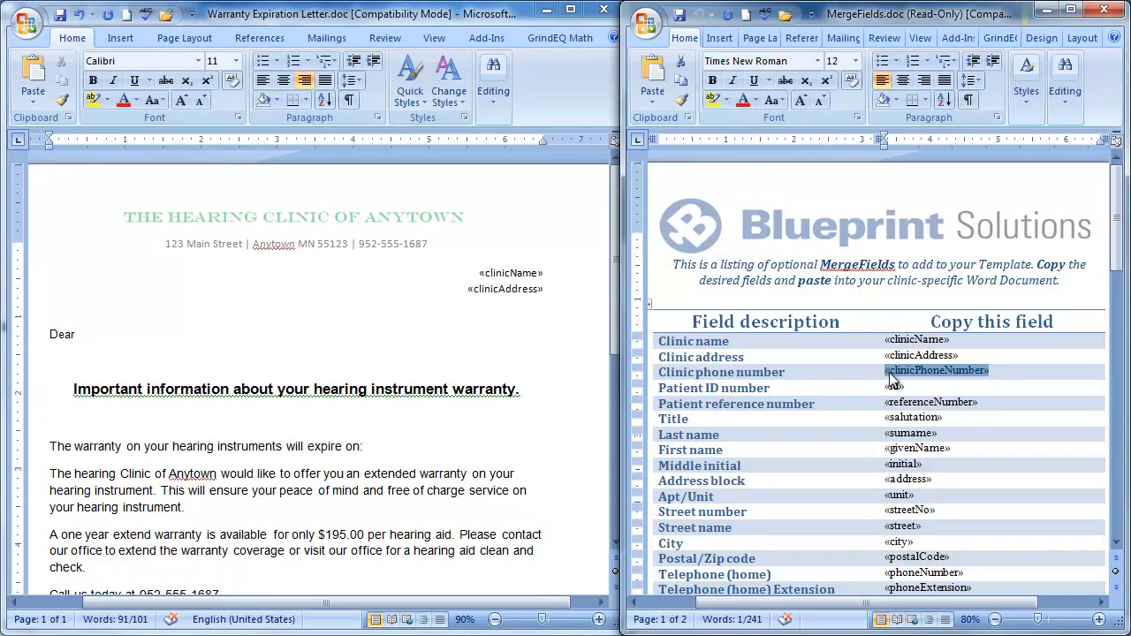
right_click(891, 379)
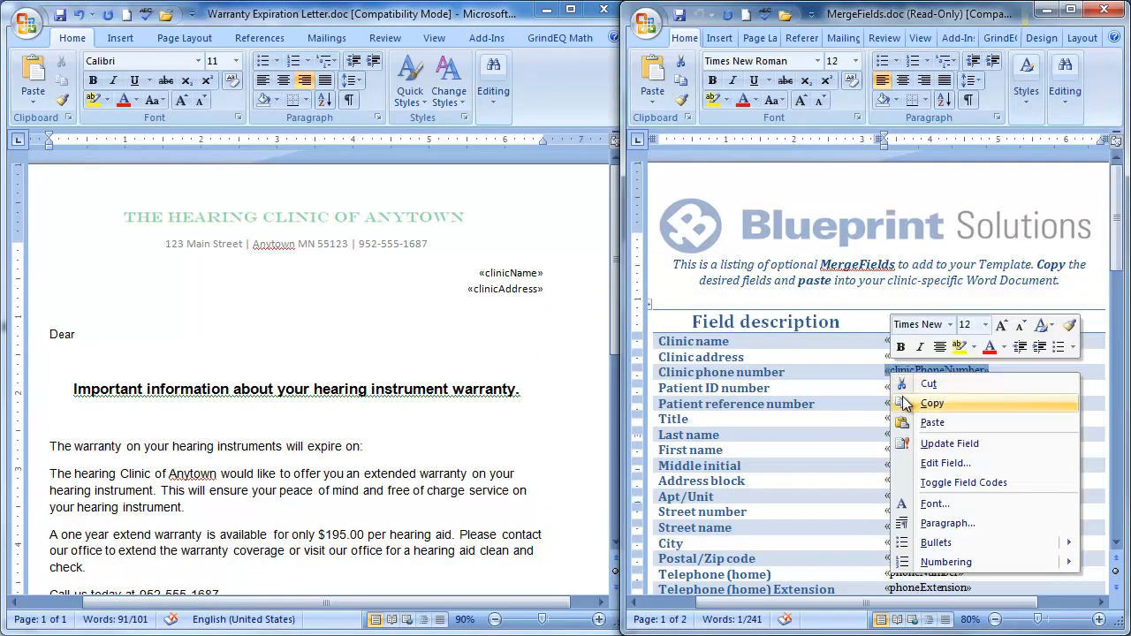
left_click(905, 404)
left_click(537, 304)
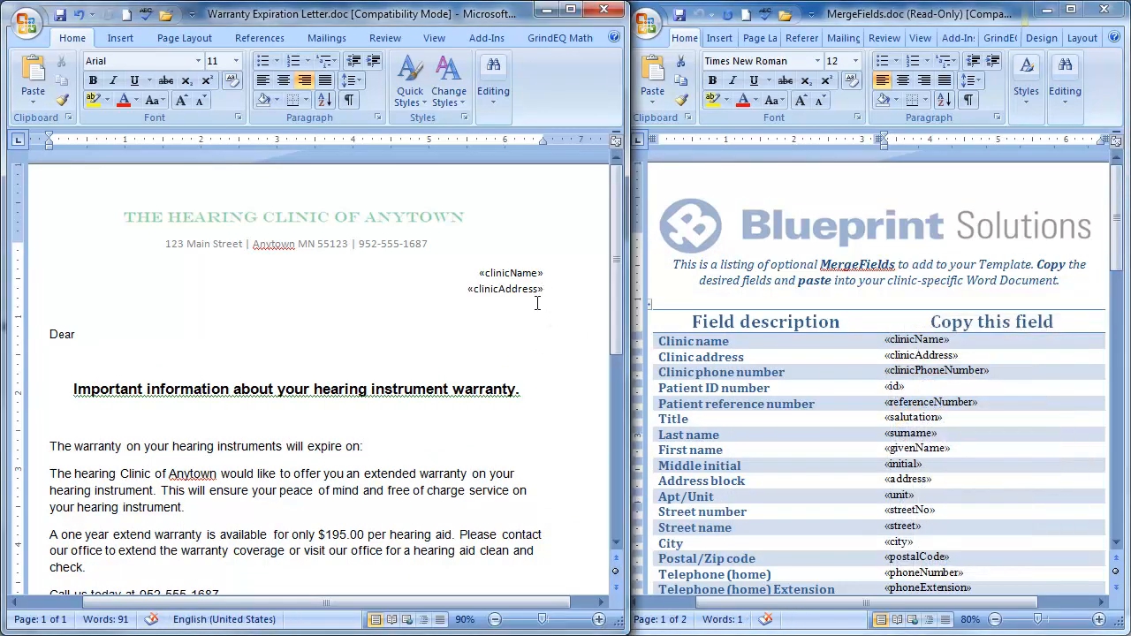
right_click(544, 304)
left_click(579, 348)
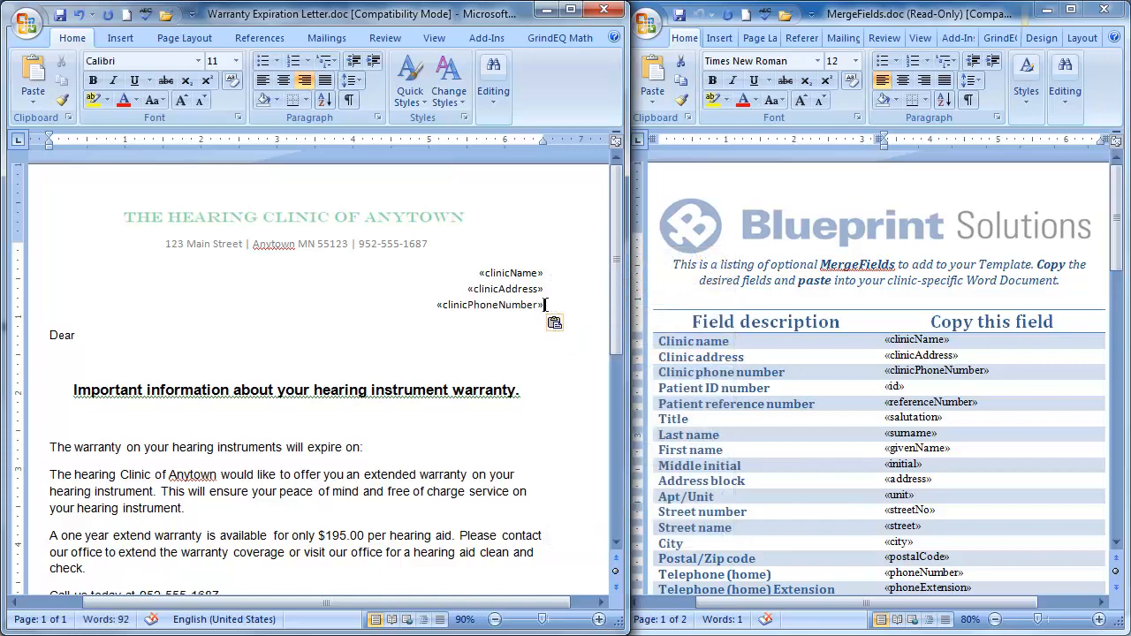
Step: Set the three clinic field lines to Single line spacing with 5 pt spacing after
left_click_drag(545, 304, 480, 273)
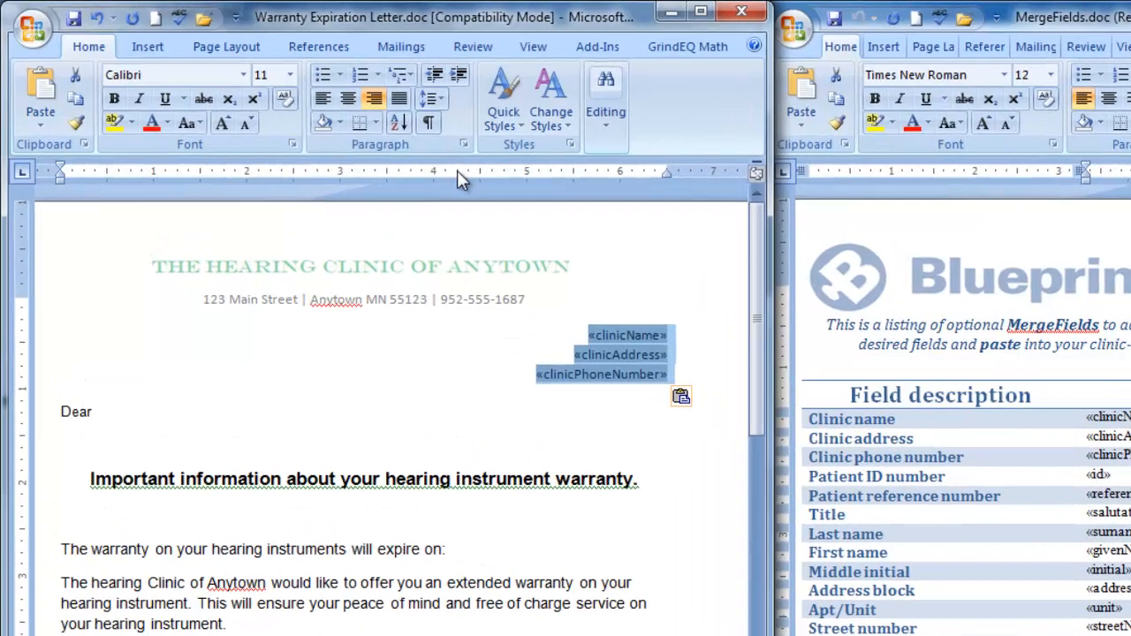
left_click(463, 144)
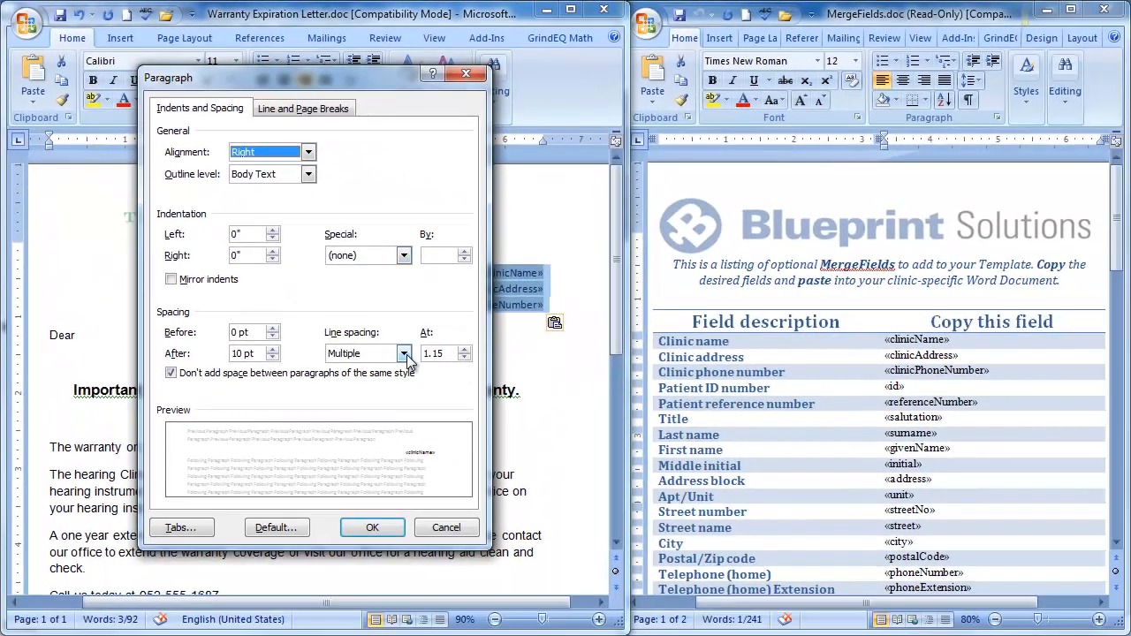
left_click(567, 496)
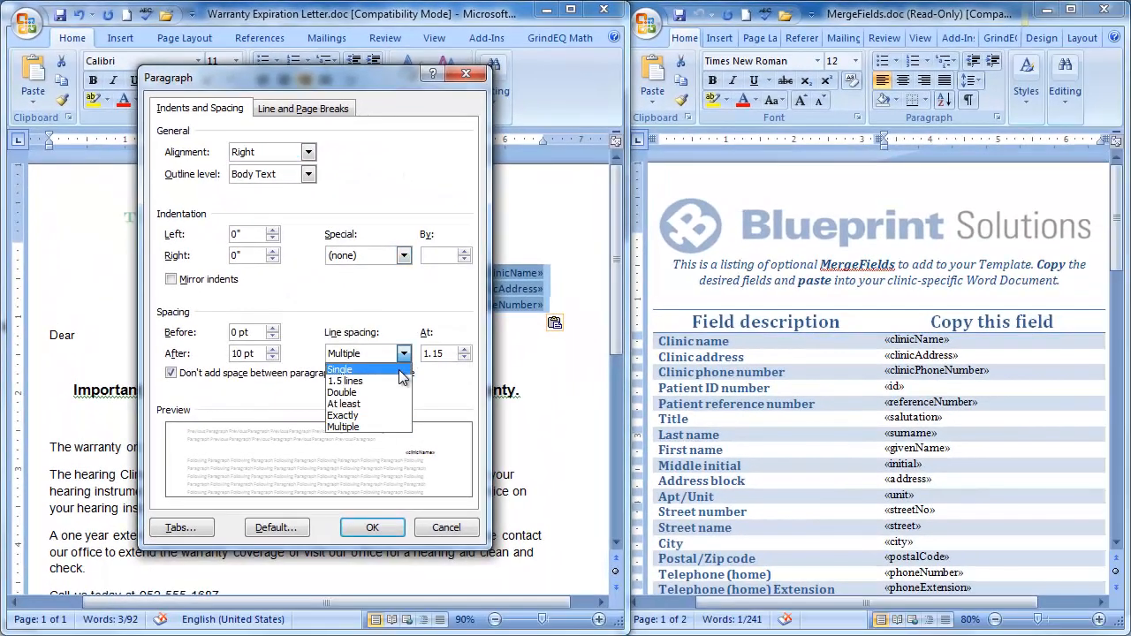
left_click(400, 372)
left_click(274, 357)
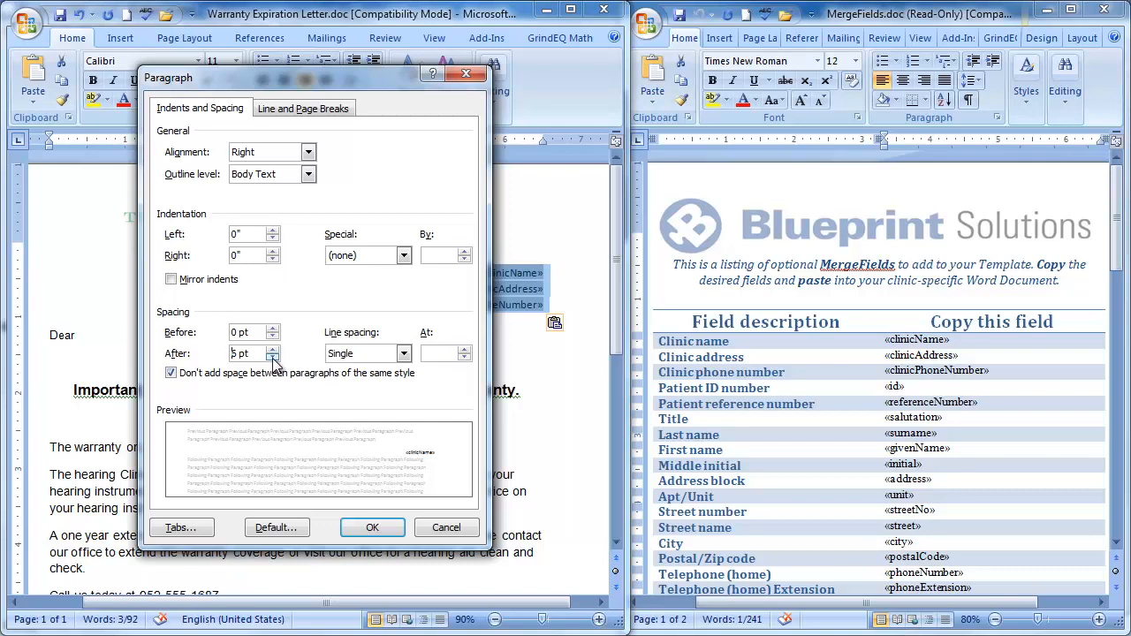
left_click(376, 528)
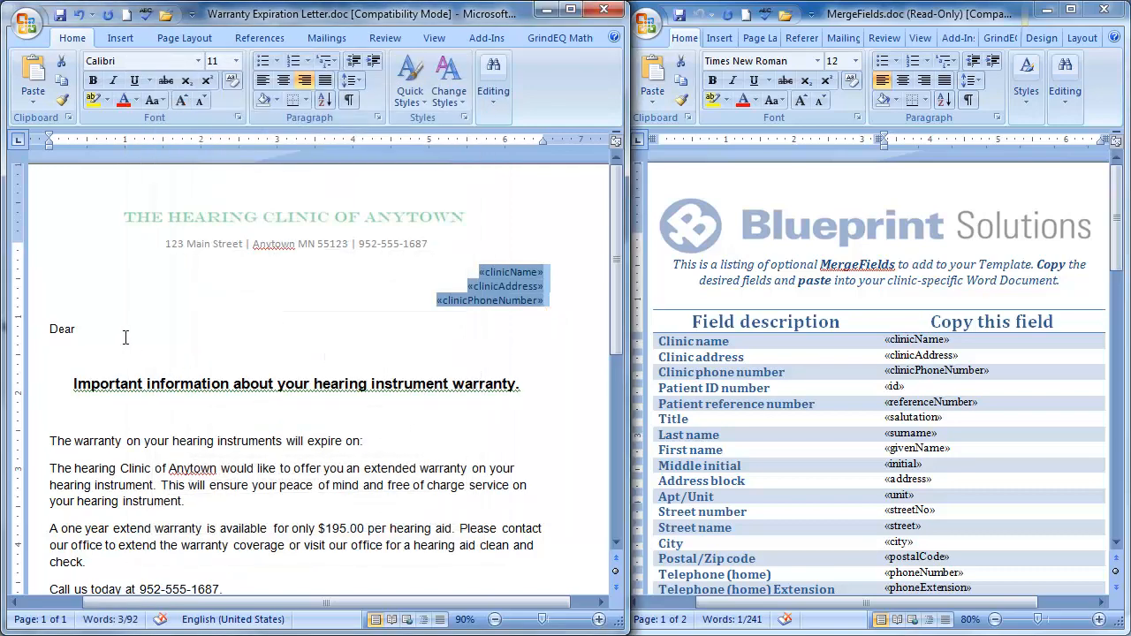
Step: Copy the «salutation» merge field from the field list and paste it after "Dear" in the letter
left_click(121, 330)
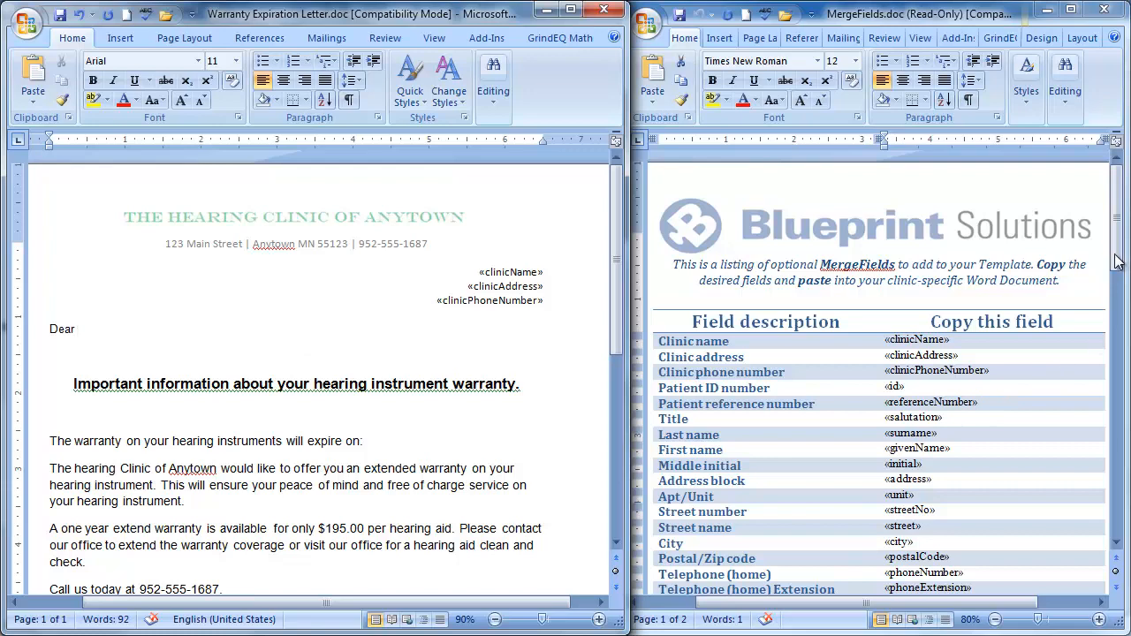
left_click_drag(1118, 261, 1118, 306)
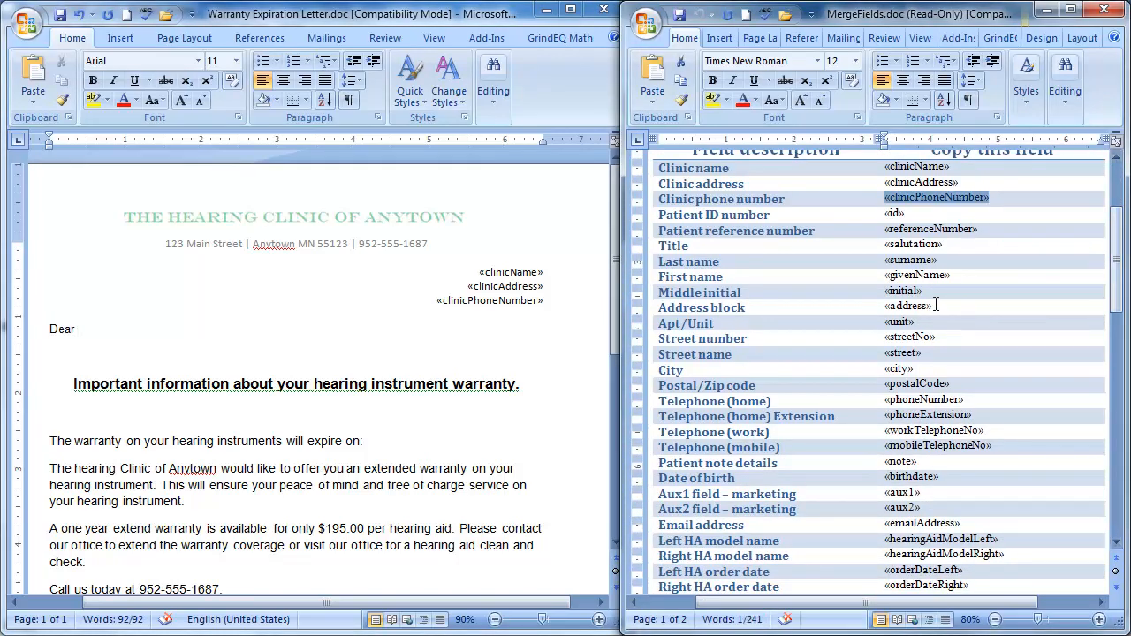
left_click(919, 245)
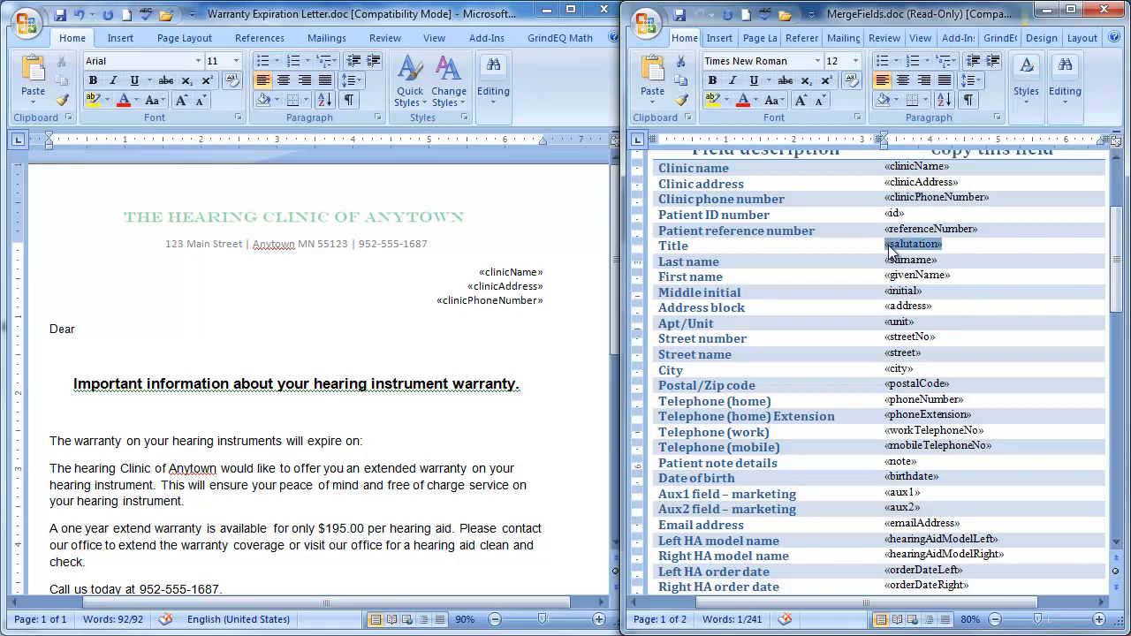
right_click(892, 247)
left_click(930, 277)
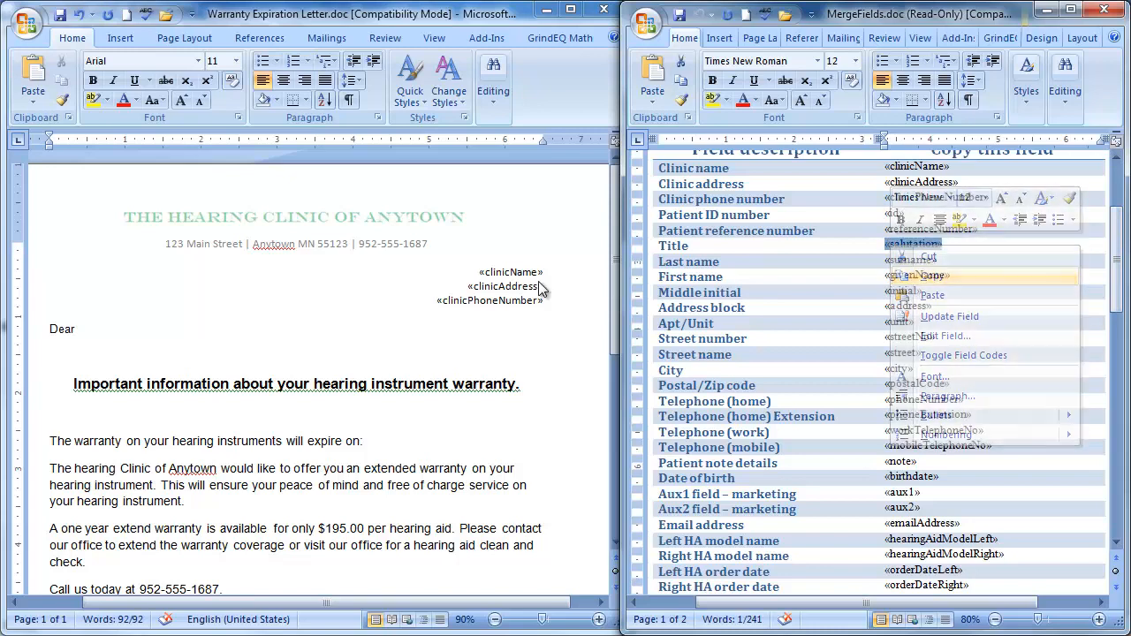
left_click(104, 327)
right_click(101, 330)
left_click(119, 379)
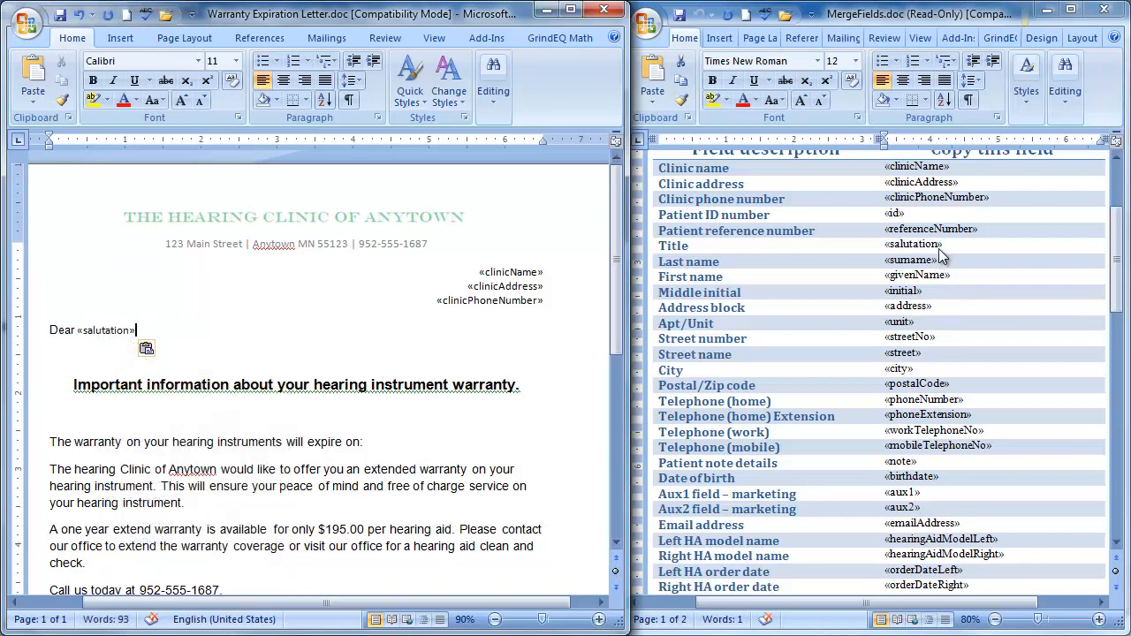
Step: Copy the «surname» merge field and paste it after «salutation» in the letter's greeting line
left_click_drag(941, 262, 895, 263)
right_click(886, 263)
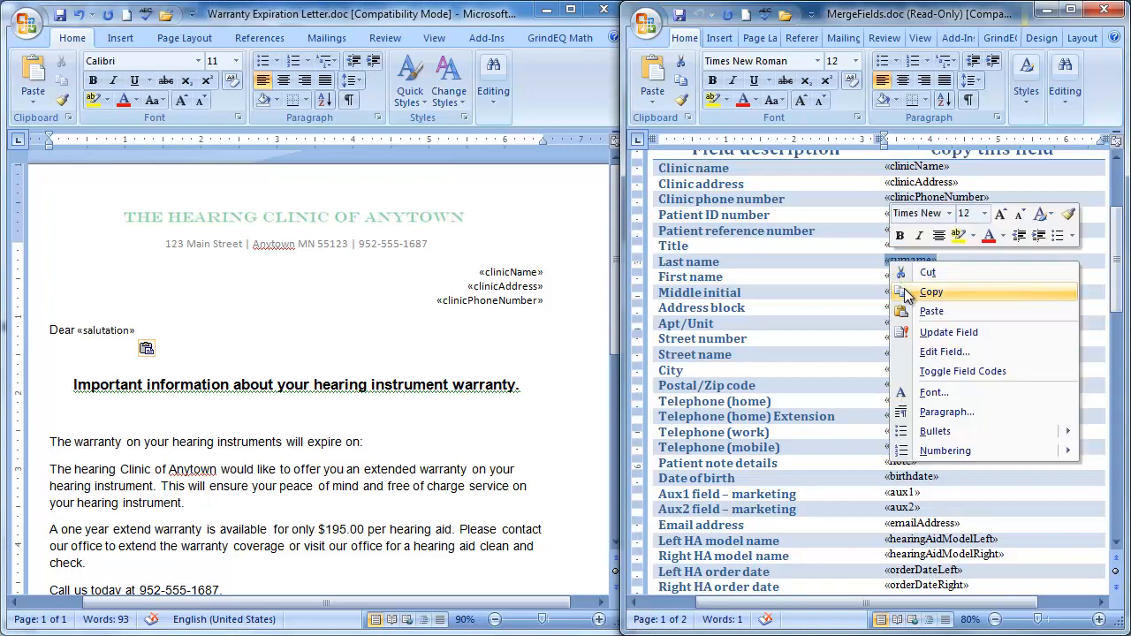
left_click(933, 290)
left_click(153, 331)
right_click(153, 331)
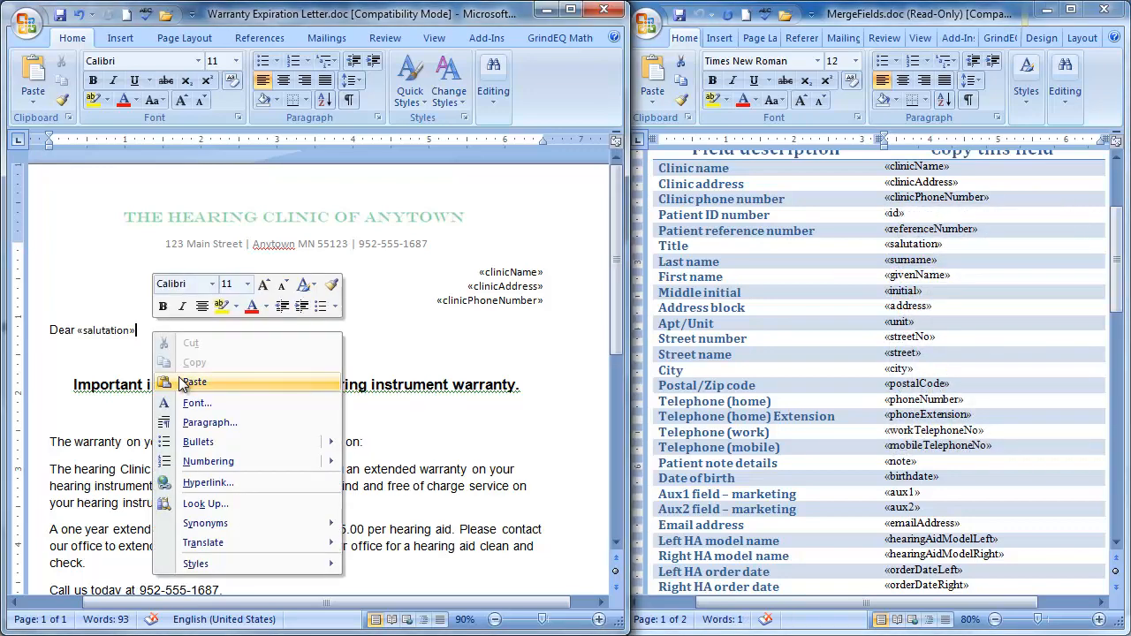
left_click(188, 380)
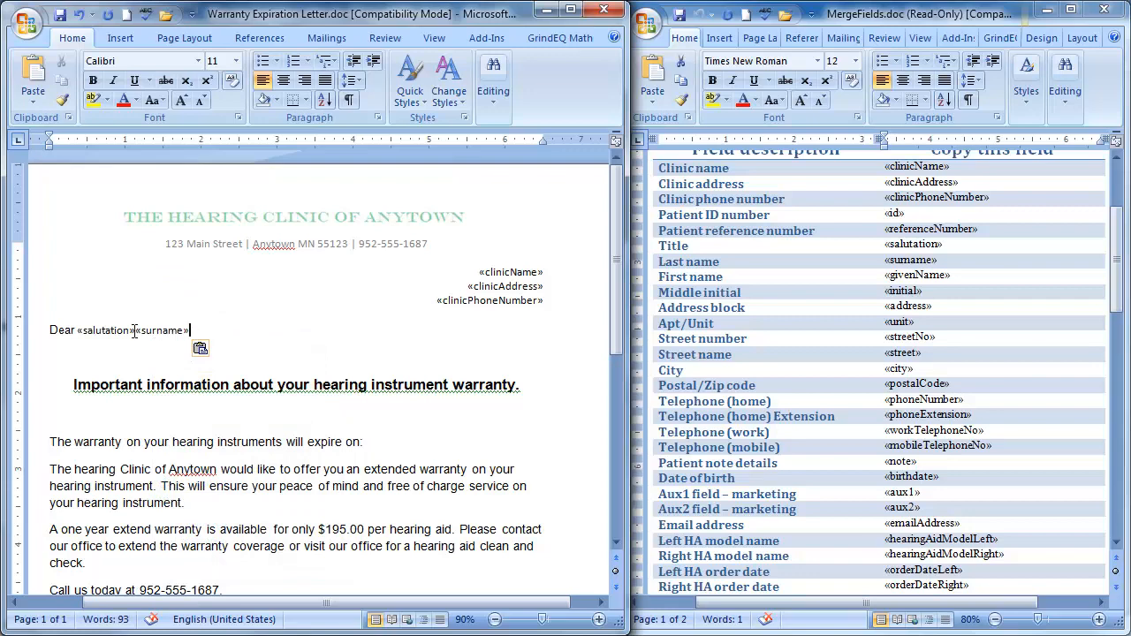
Step: Separate «salutation» and «surname» with a space and add a comma after «surname» in the greeting line
left_click_drag(134, 330, 173, 337)
left_click(200, 330)
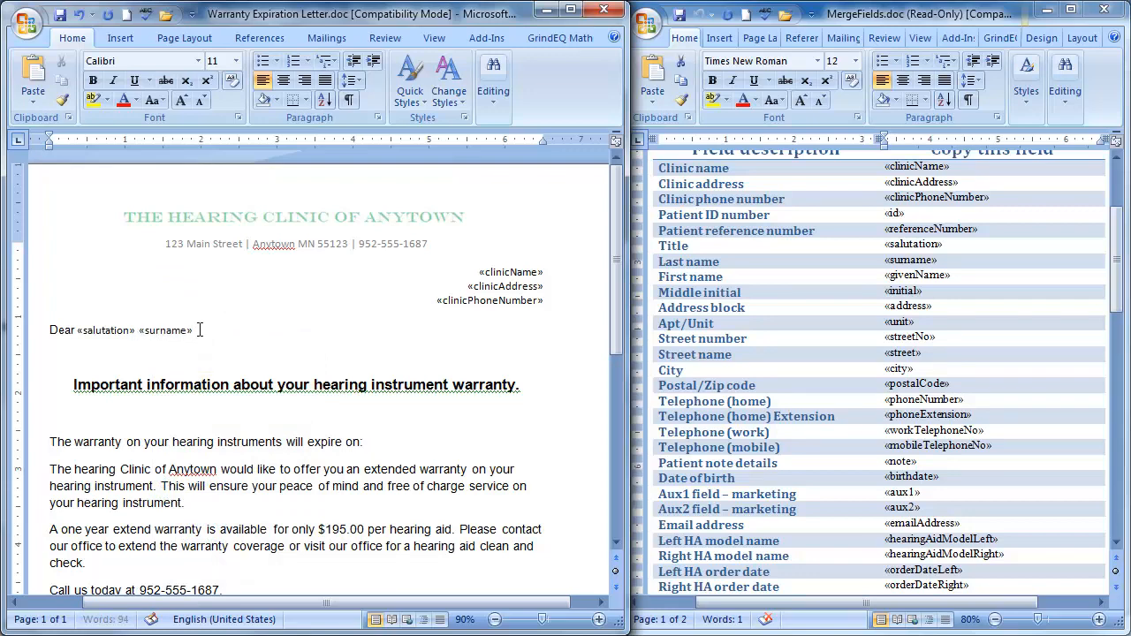
type(",")
Step: Change the font of the «salutation» and «surname» fields in the greeting line to Arial
left_click_drag(209, 330, 95, 329)
left_click(199, 62)
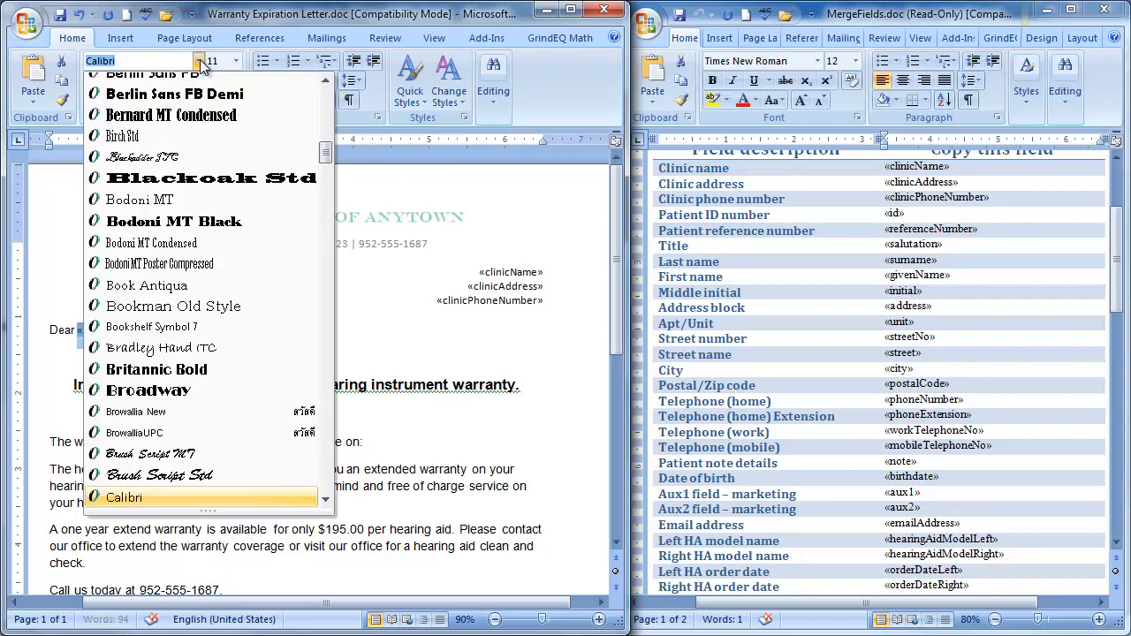
left_click_drag(328, 152, 328, 83)
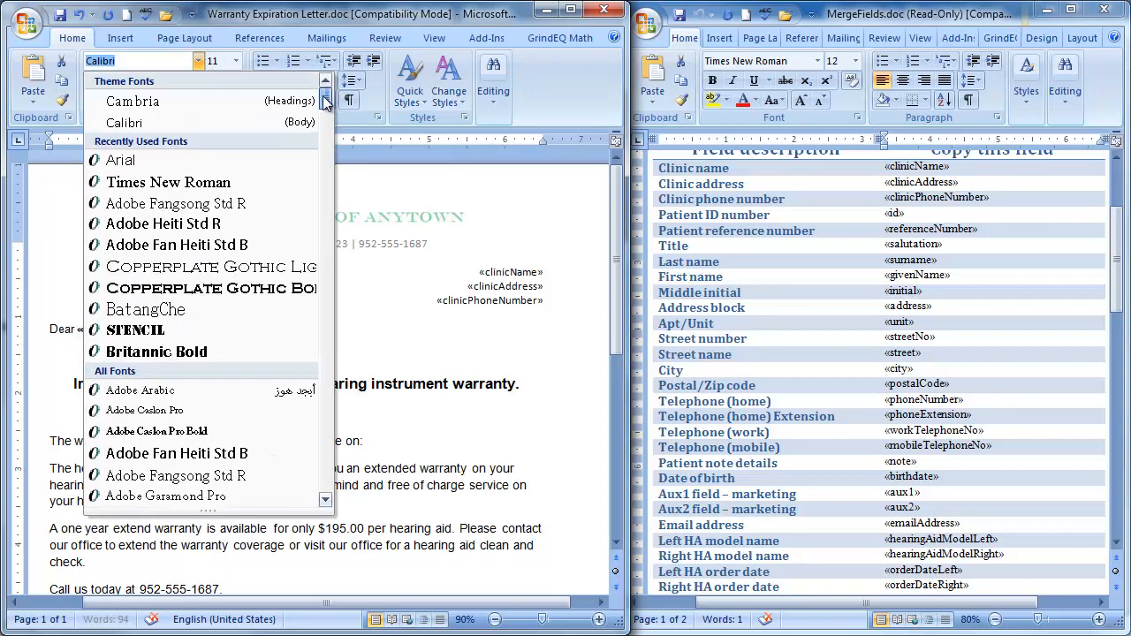
left_click(282, 155)
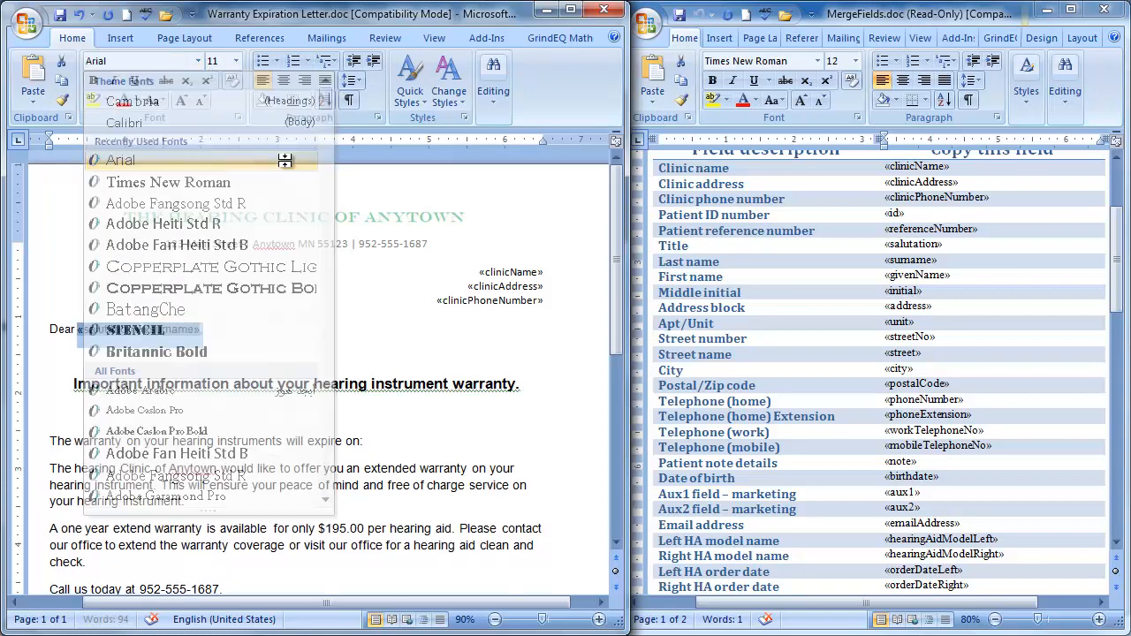
Step: Copy the «aux1» merge field from the field list and paste it after "will expire on:" in the letter
left_click(388, 440)
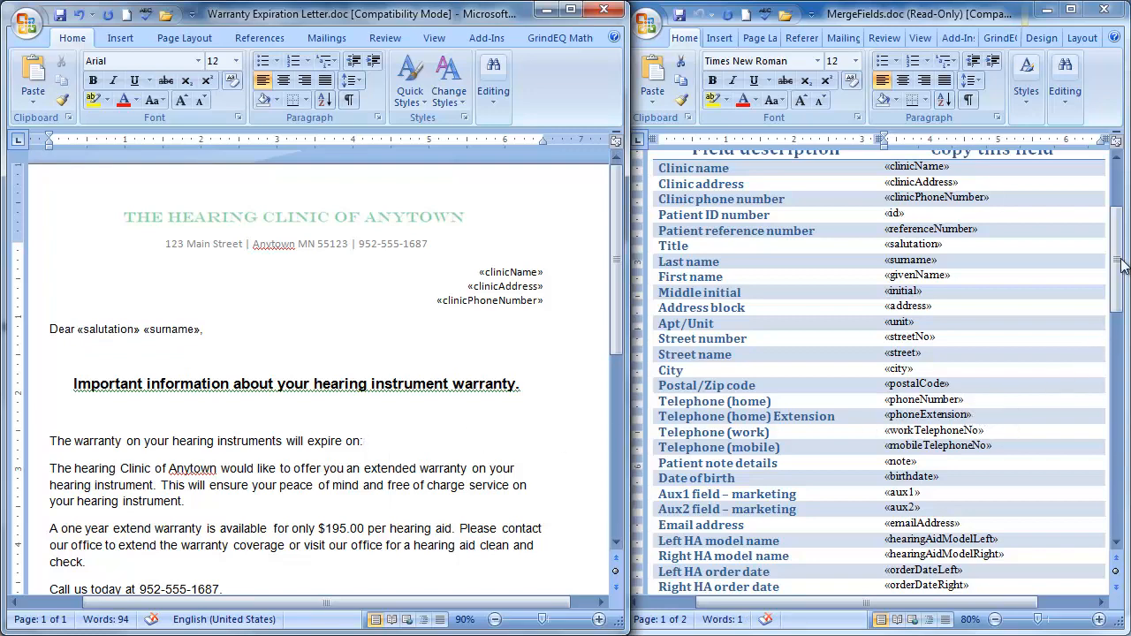
left_click_drag(1123, 265, 1121, 302)
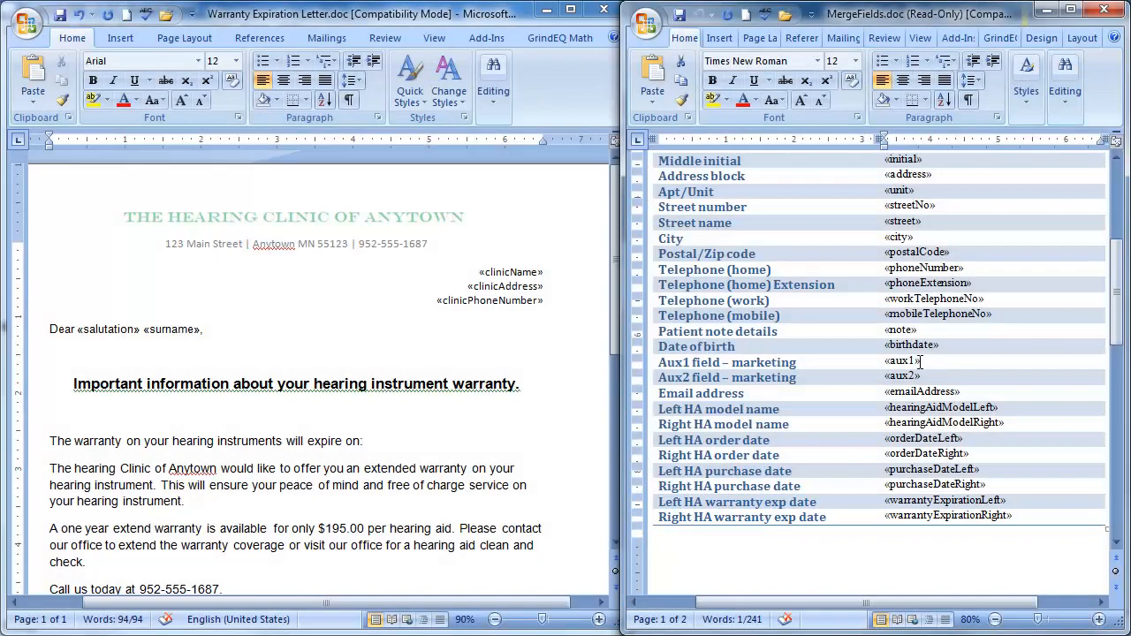
left_click(921, 360)
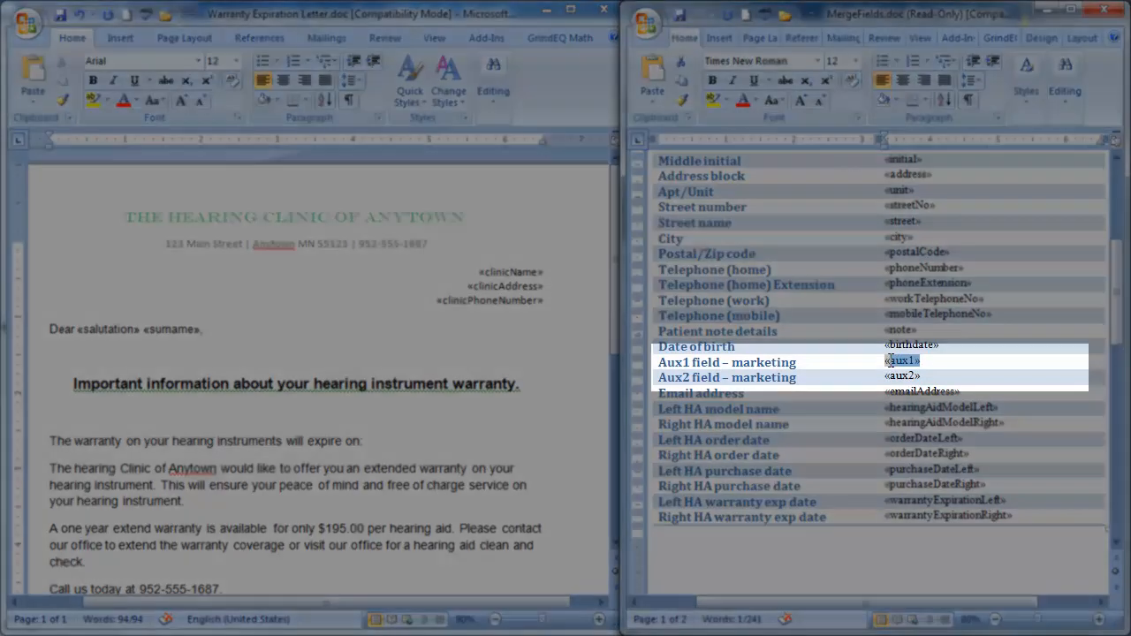
right_click(894, 363)
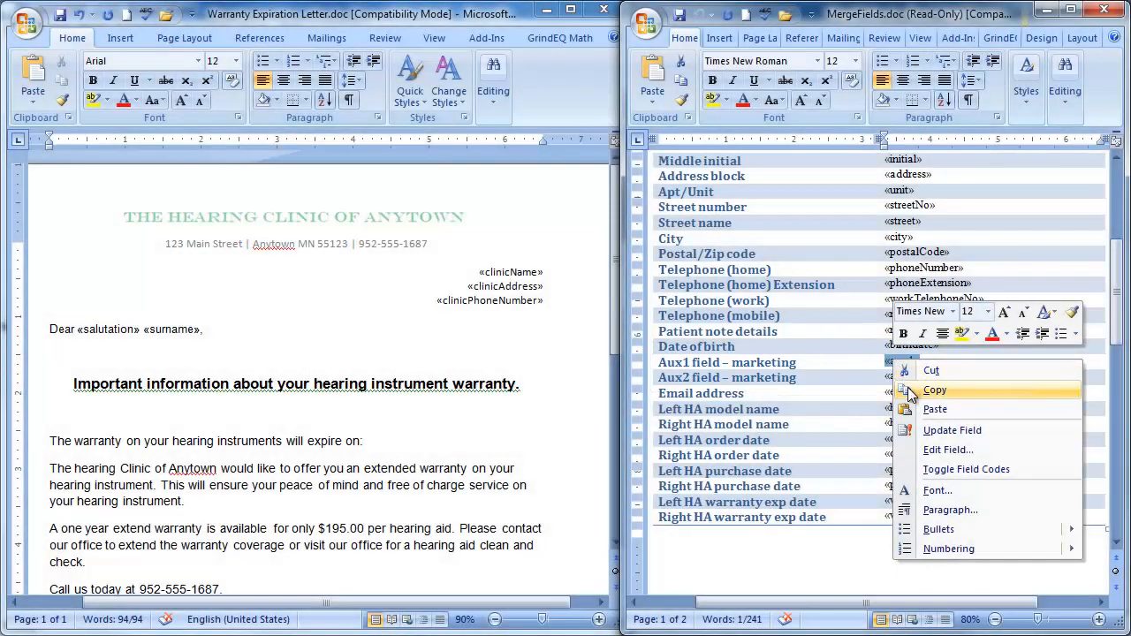
left_click(908, 388)
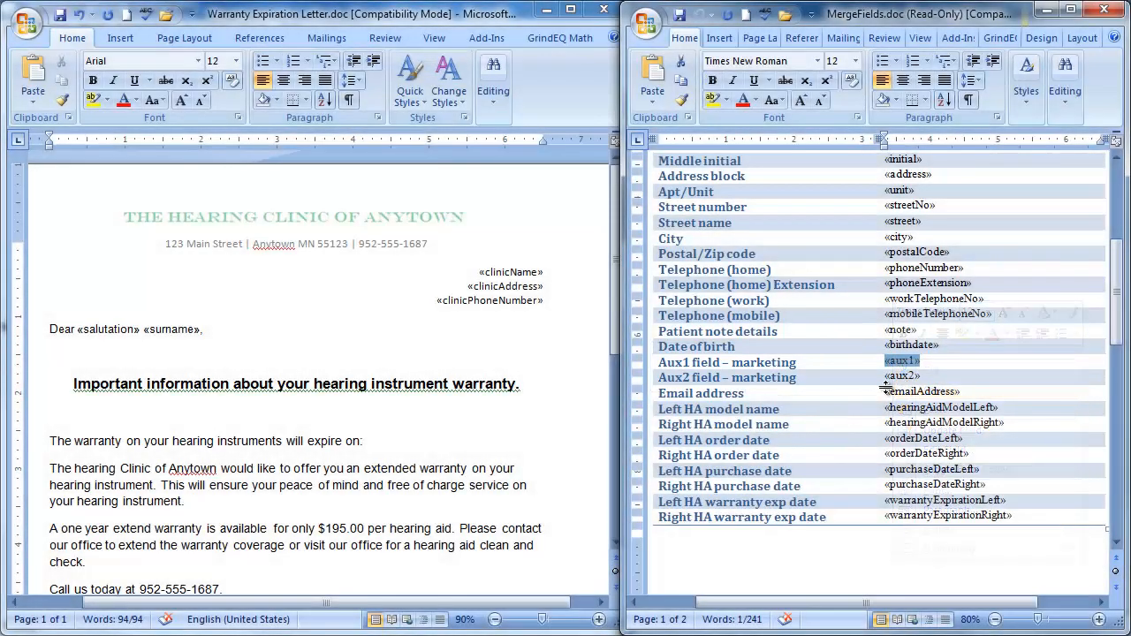
left_click(366, 447)
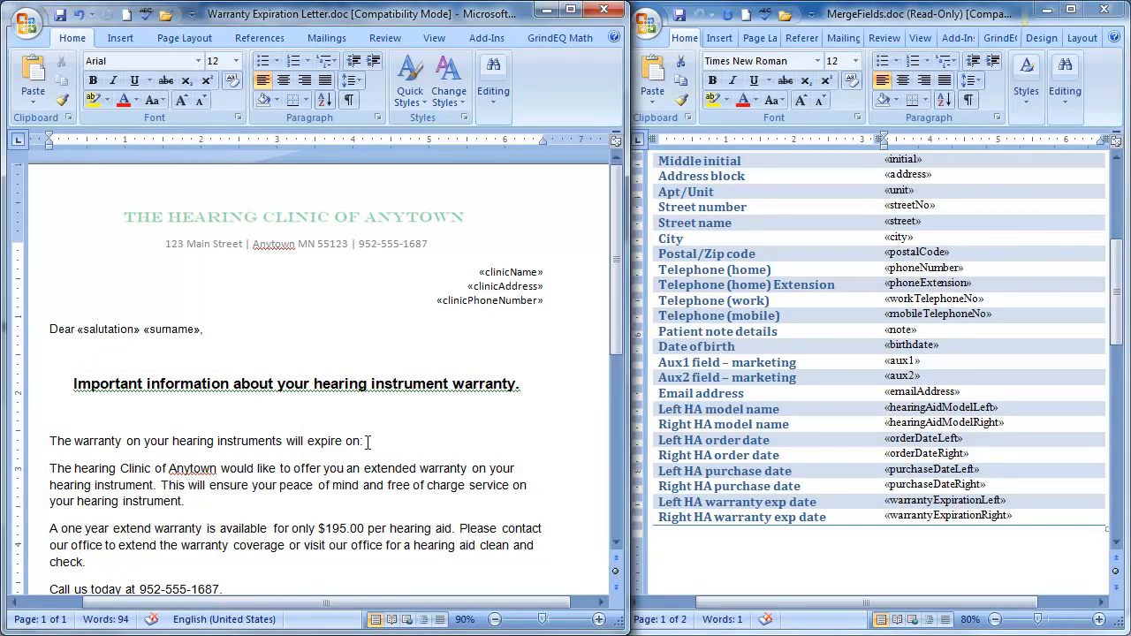
right_click(368, 442)
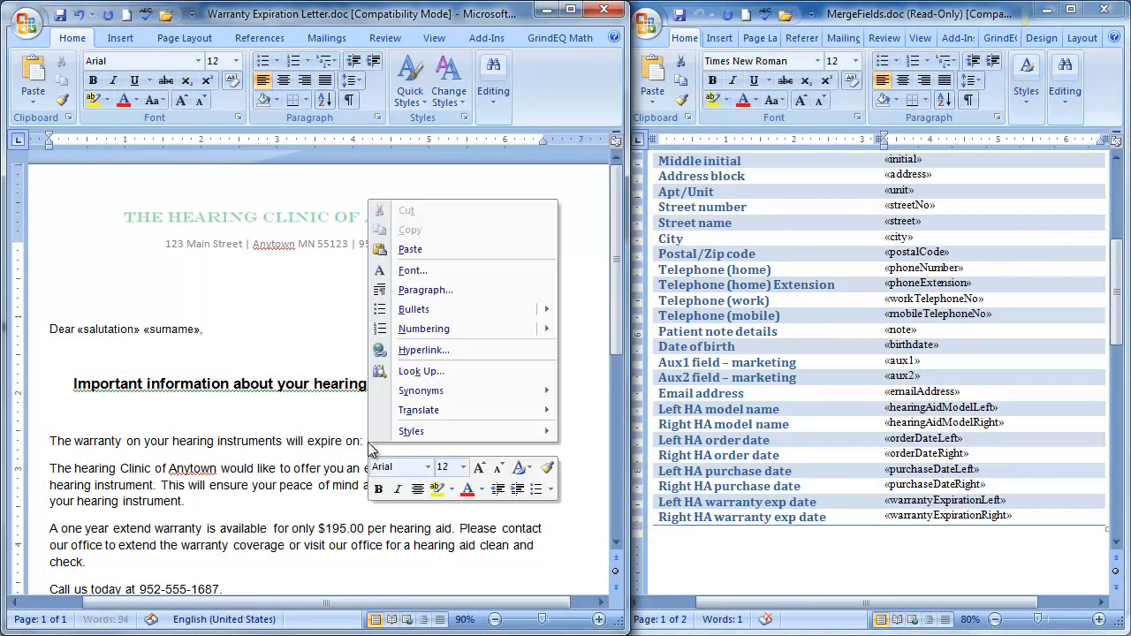
left_click(427, 251)
Step: Format the «aux1» field in the warranty expiry line as Arial, size 11
left_click_drag(404, 442, 359, 442)
left_click(198, 60)
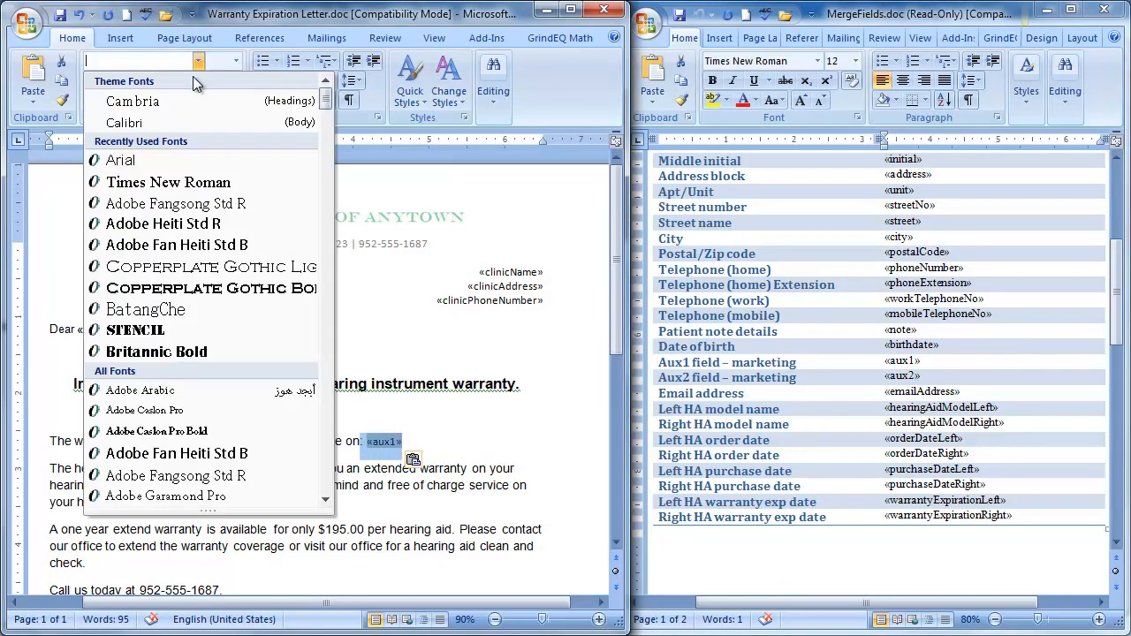
left_click(133, 160)
left_click(235, 60)
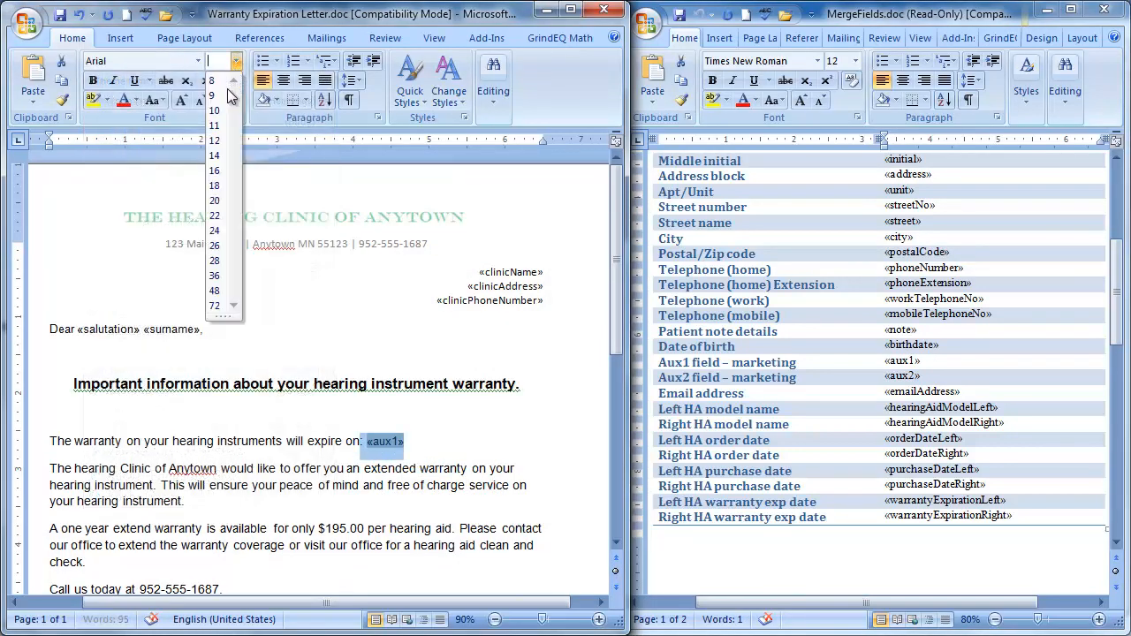
left_click(215, 126)
left_click(434, 557)
Step: Insert the LIKE.jpg picture below "Sincerely," and scale it down to about 1.21" high by 2.76" wide
scroll(438, 544, "down", 7)
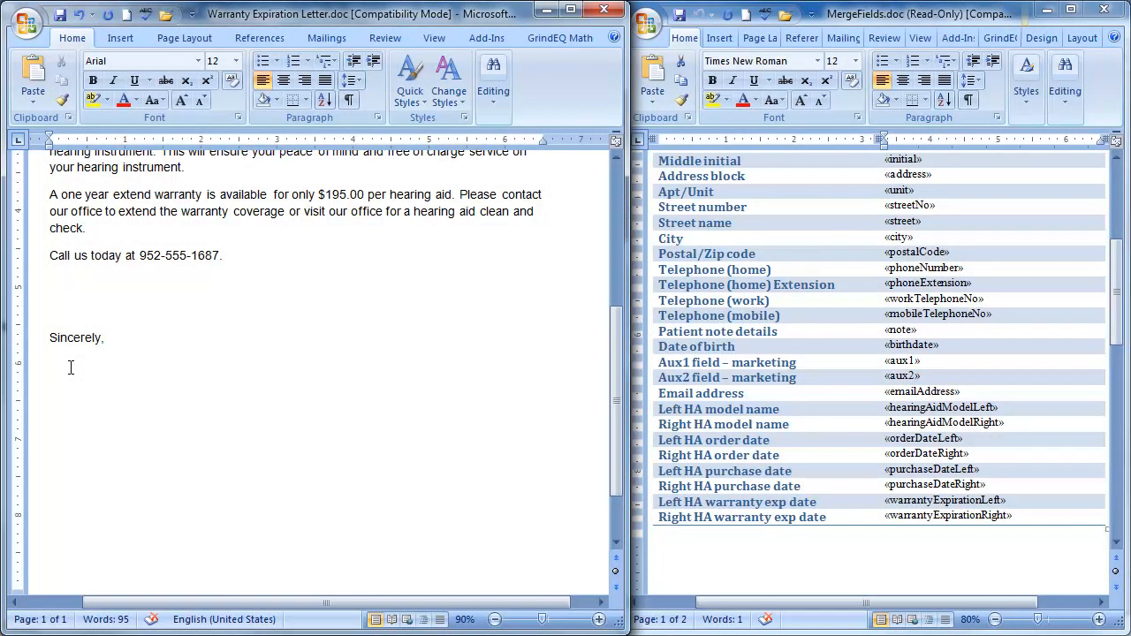
left_click(111, 37)
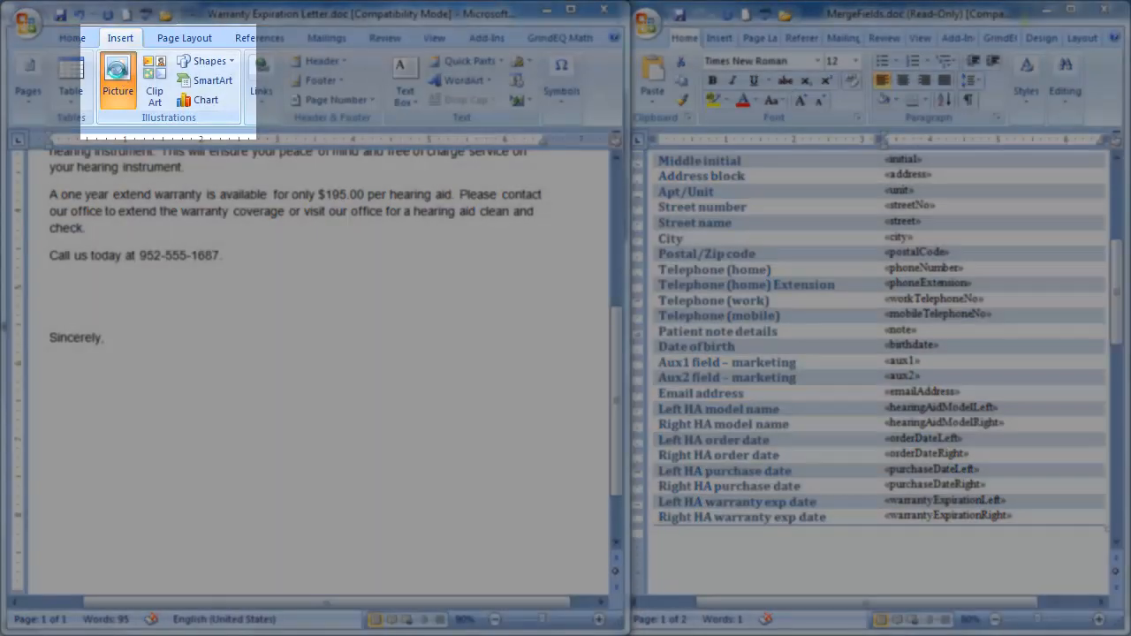
left_click(117, 75)
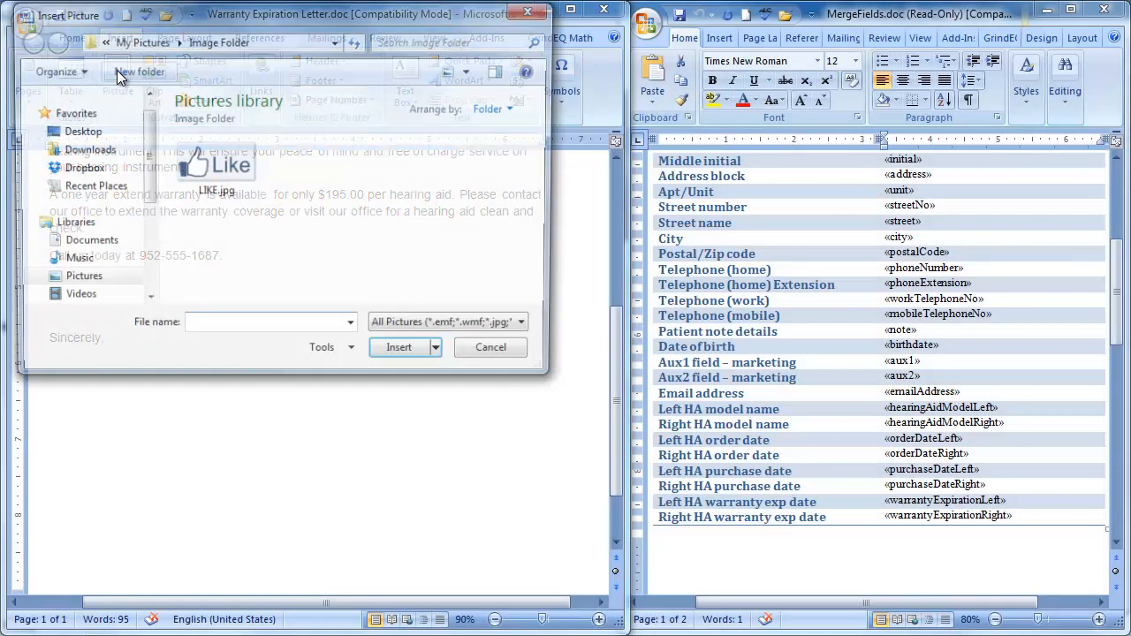
left_click(213, 175)
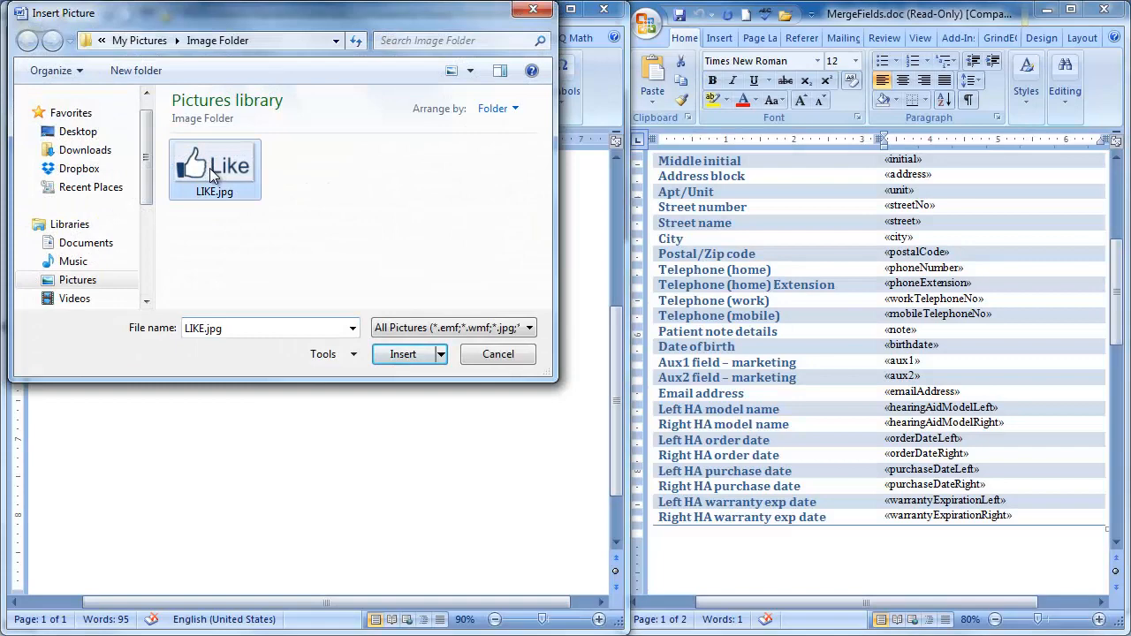
left_click(403, 353)
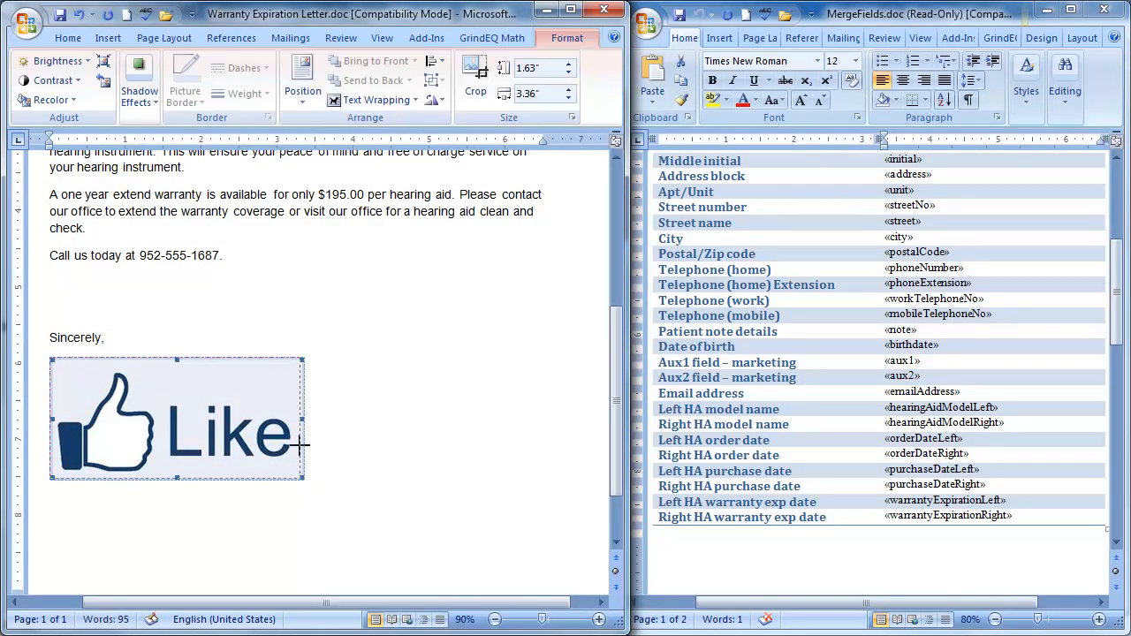
left_click_drag(301, 445, 259, 402)
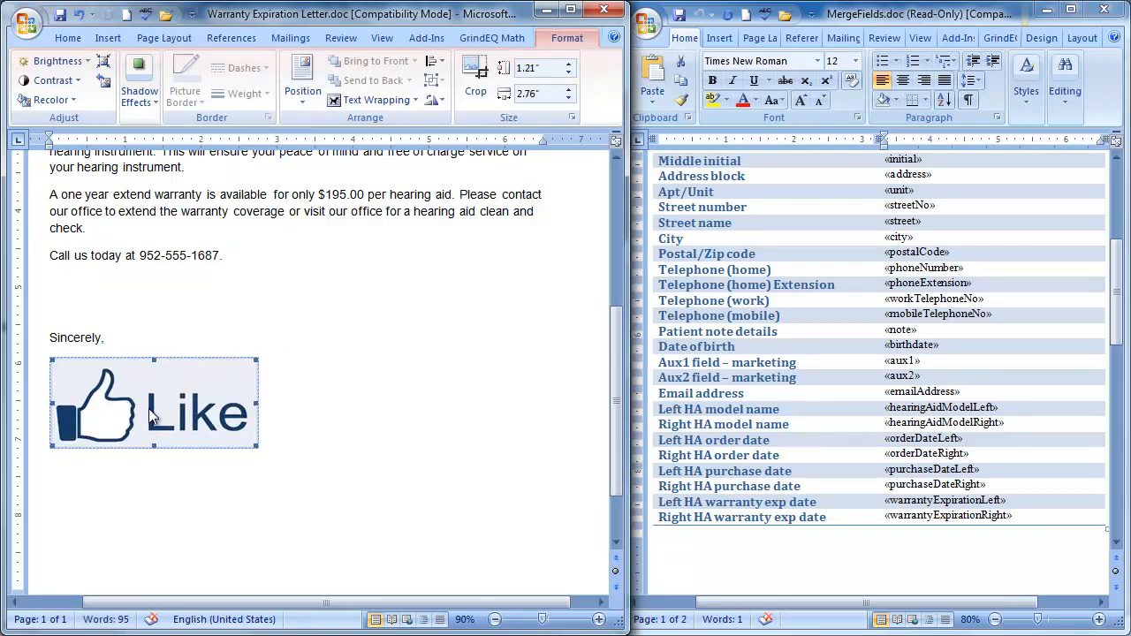
Step: Set the alternative text of the Like picture to "user signature"
right_click(105, 416)
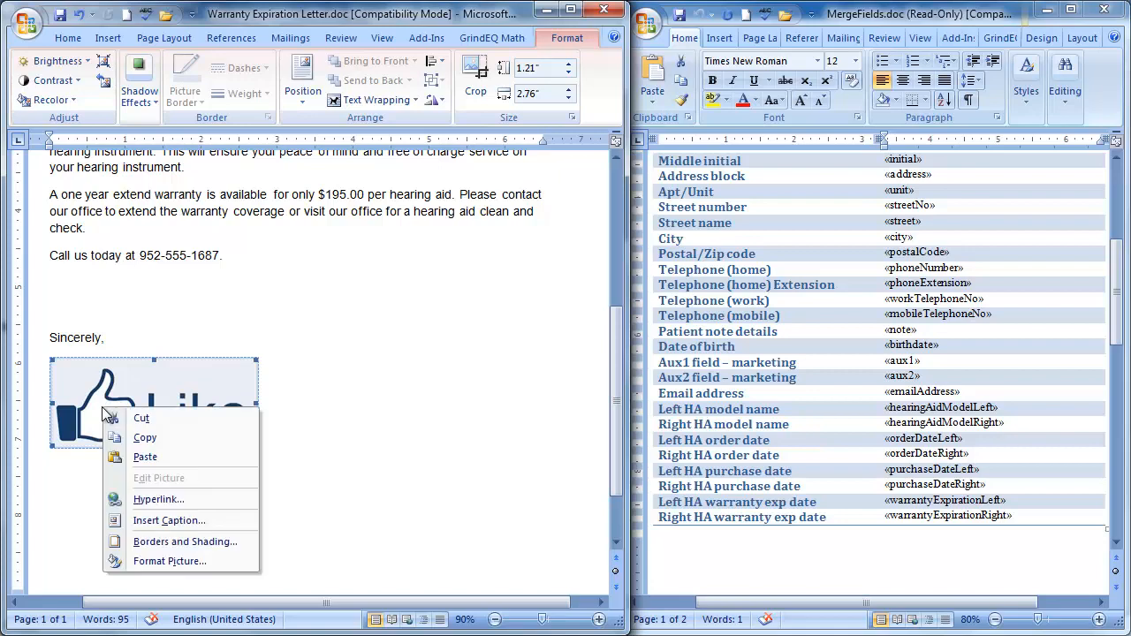
left_click(174, 563)
left_click(424, 177)
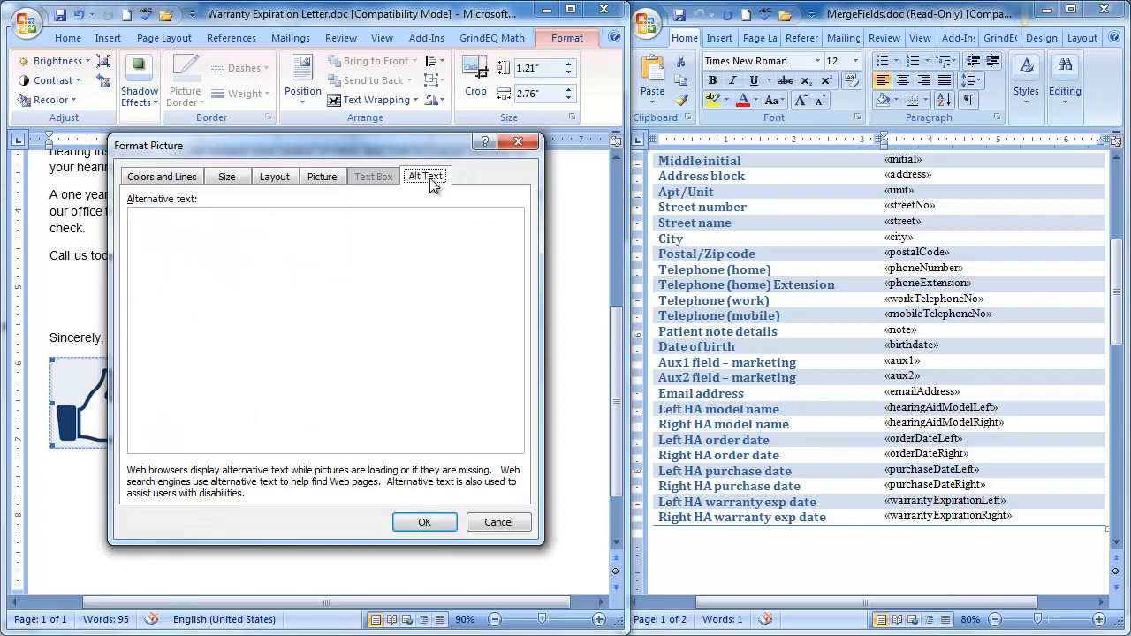
left_click(256, 218)
type("user signature")
left_click(423, 522)
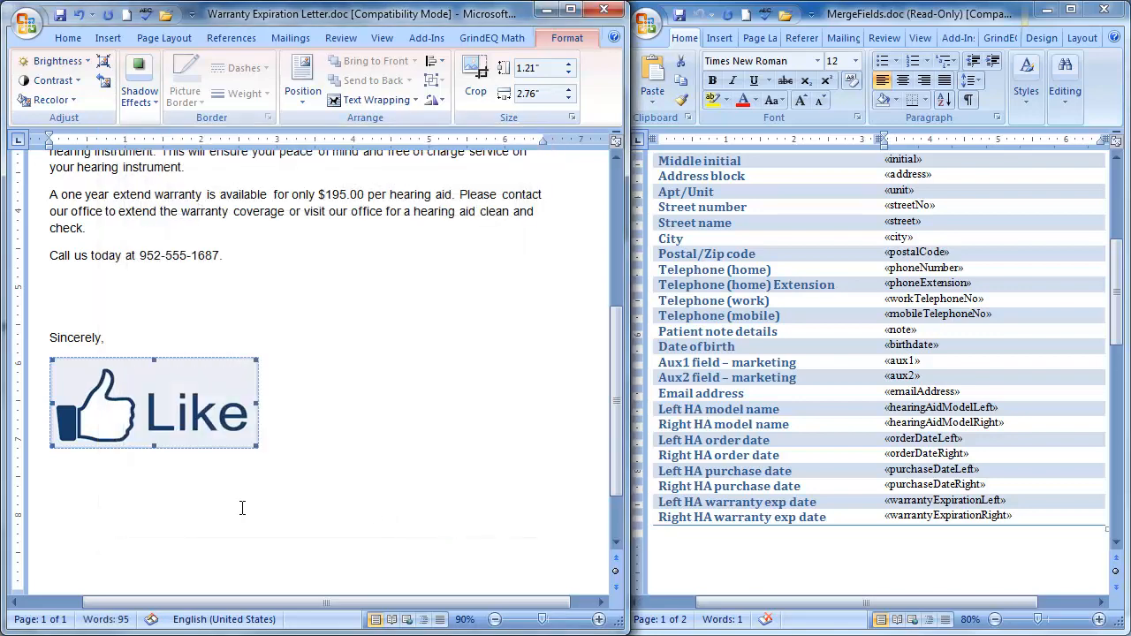
Step: Copy the «signer_firstname» merge field from page 2 of the field list and paste it below the Like picture
left_click(57, 468)
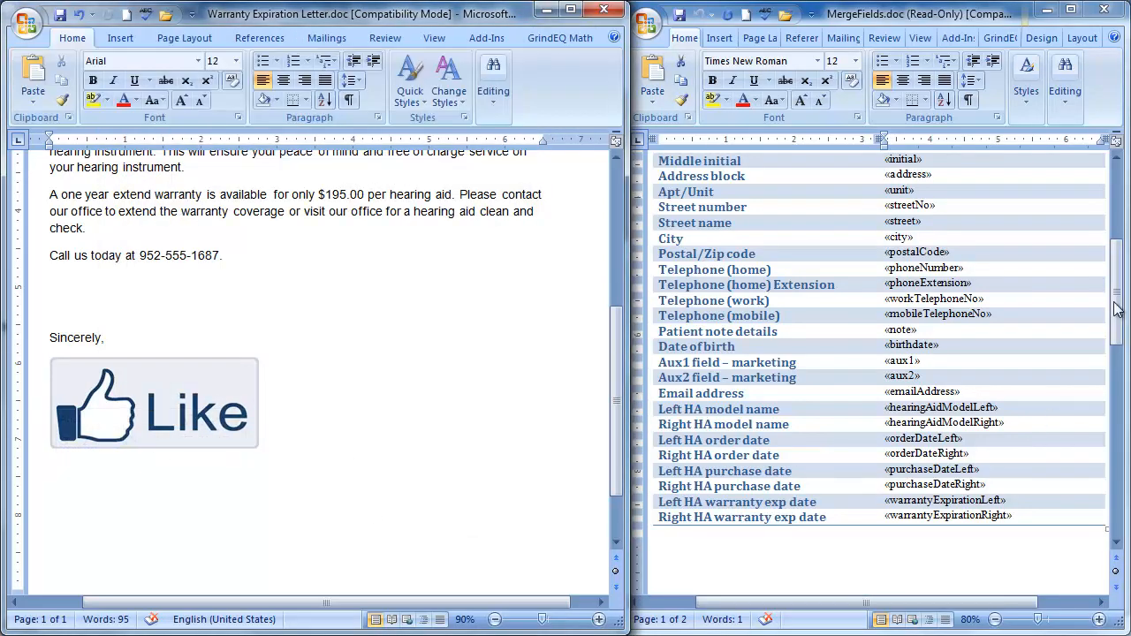
left_click_drag(1115, 303, 1118, 433)
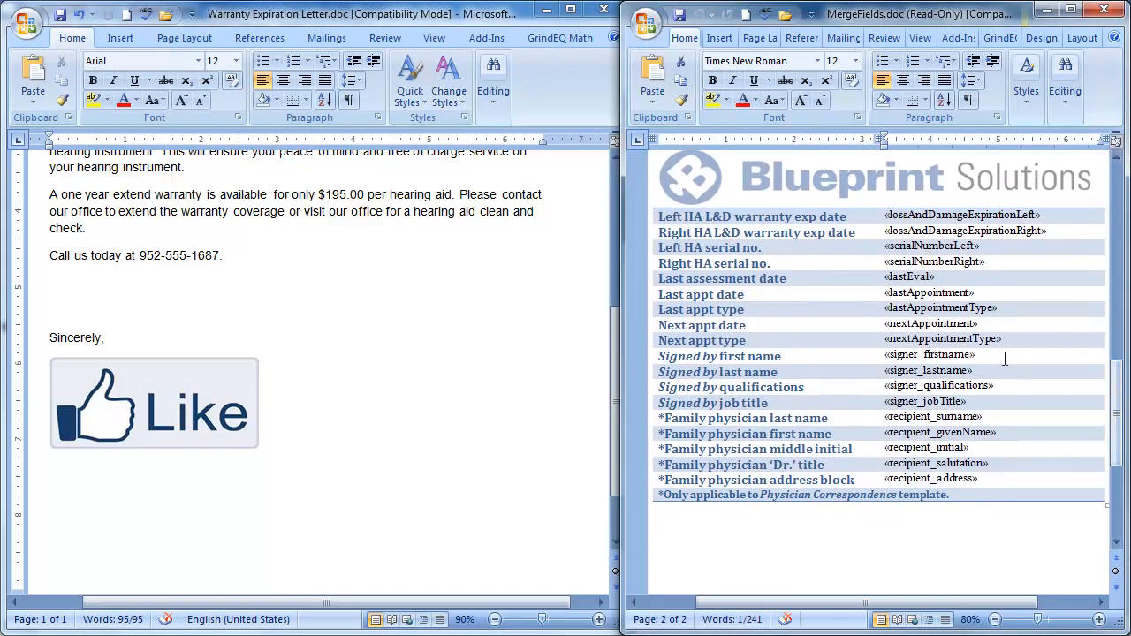
left_click_drag(978, 355, 889, 355)
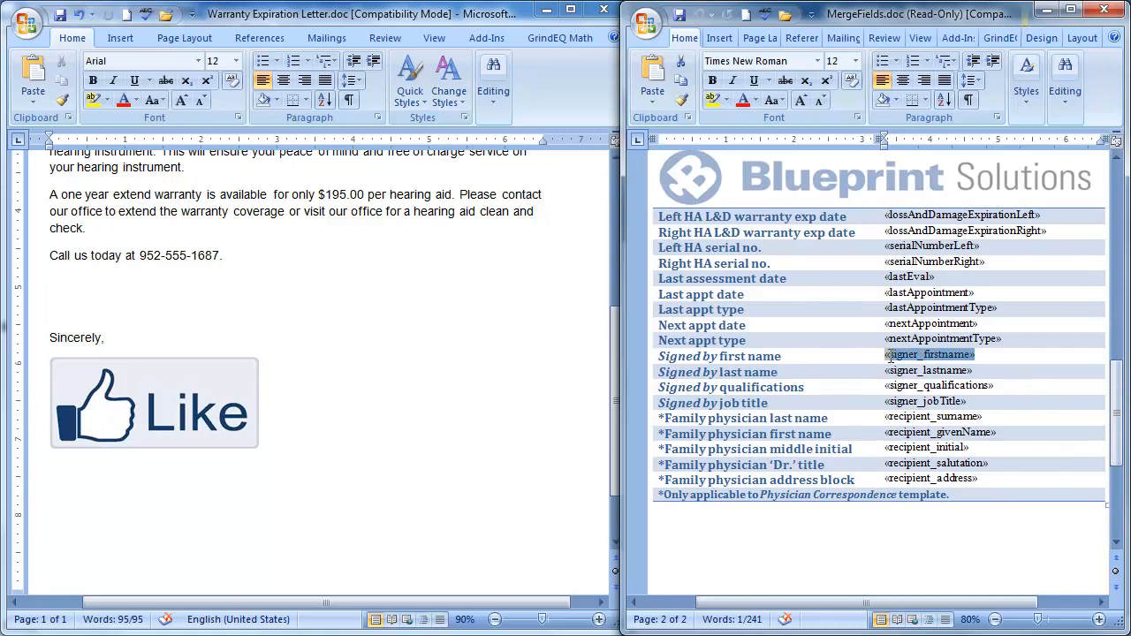
right_click(886, 357)
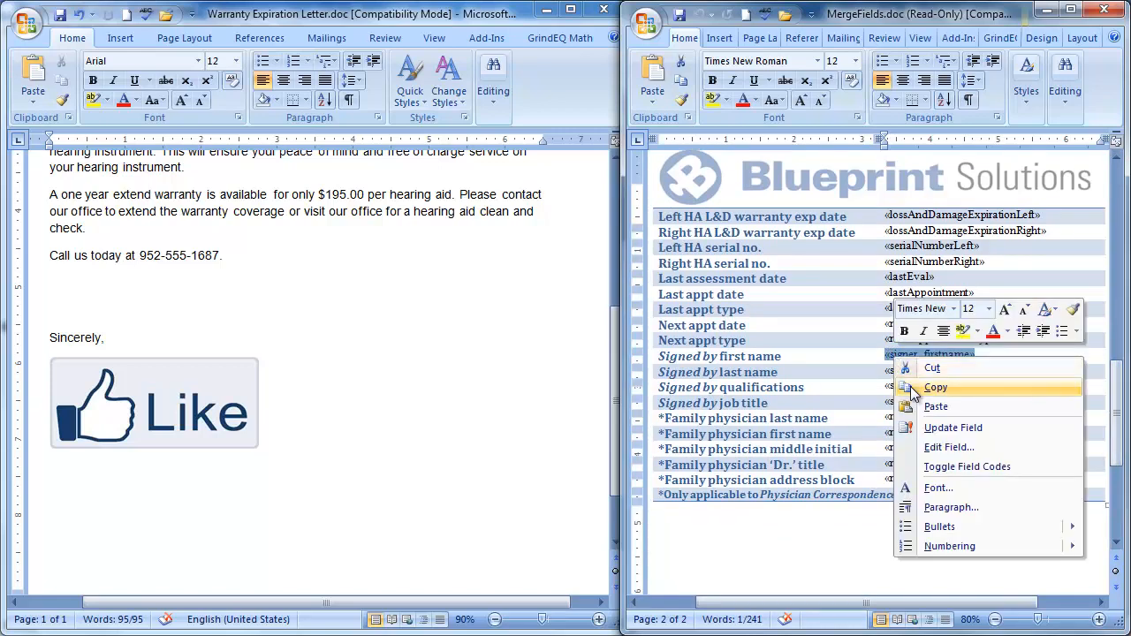
left_click(928, 386)
left_click(84, 471)
right_click(84, 471)
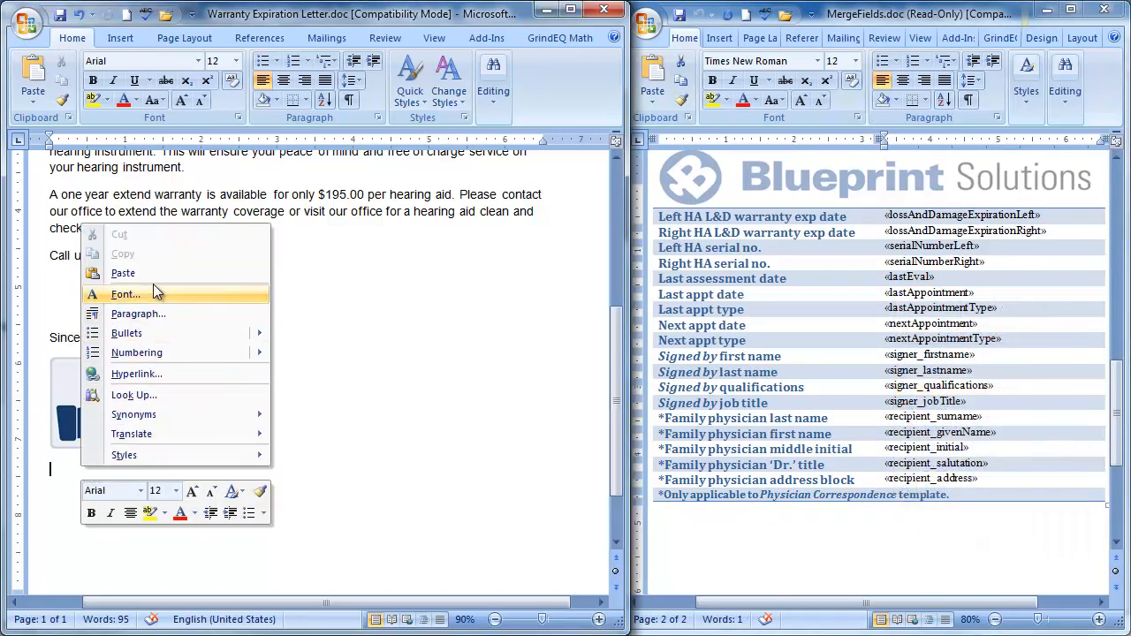
left_click(123, 274)
Step: Copy the «signer_lastname» merge field and paste it after «signer_firstname» below the picture
left_click(976, 371)
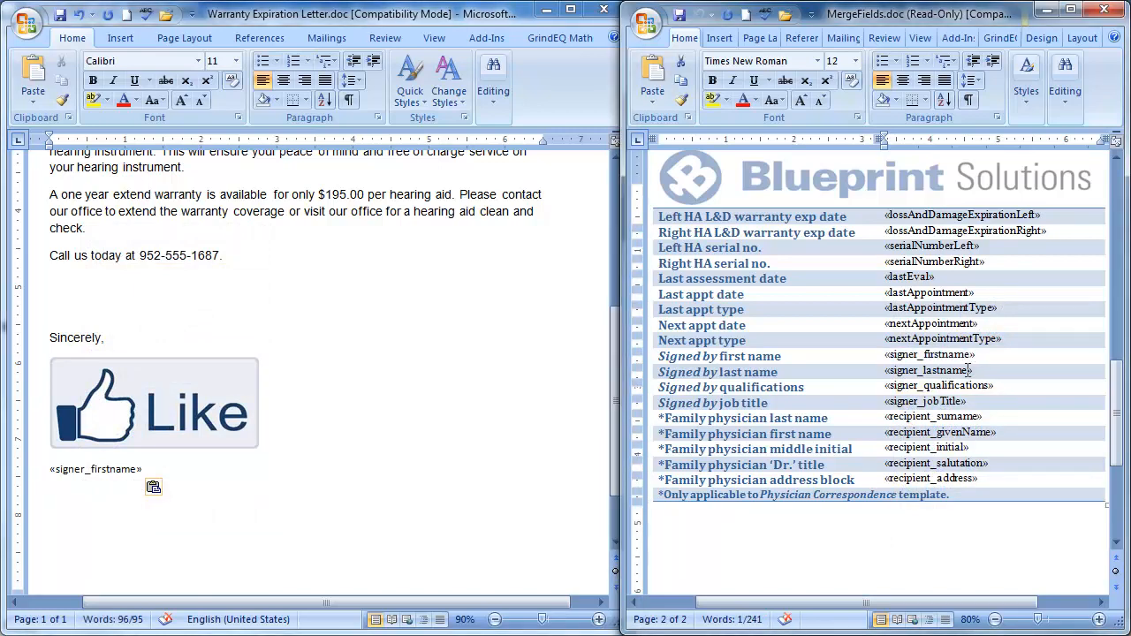
left_click_drag(974, 371, 887, 371)
right_click(895, 371)
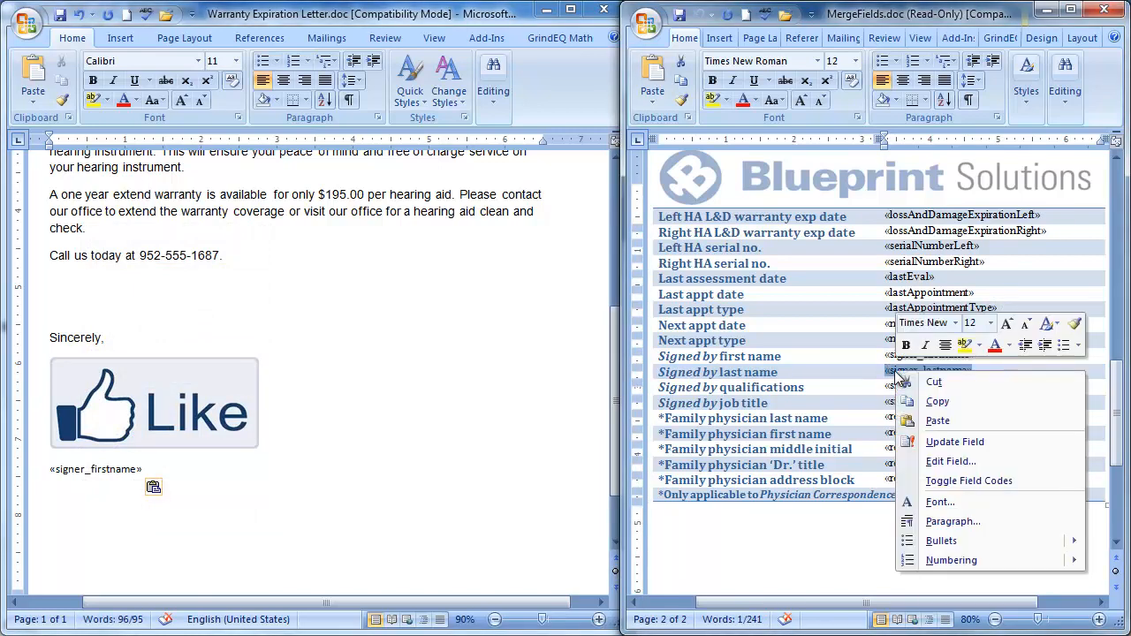
left_click(937, 401)
left_click(197, 469)
right_click(197, 469)
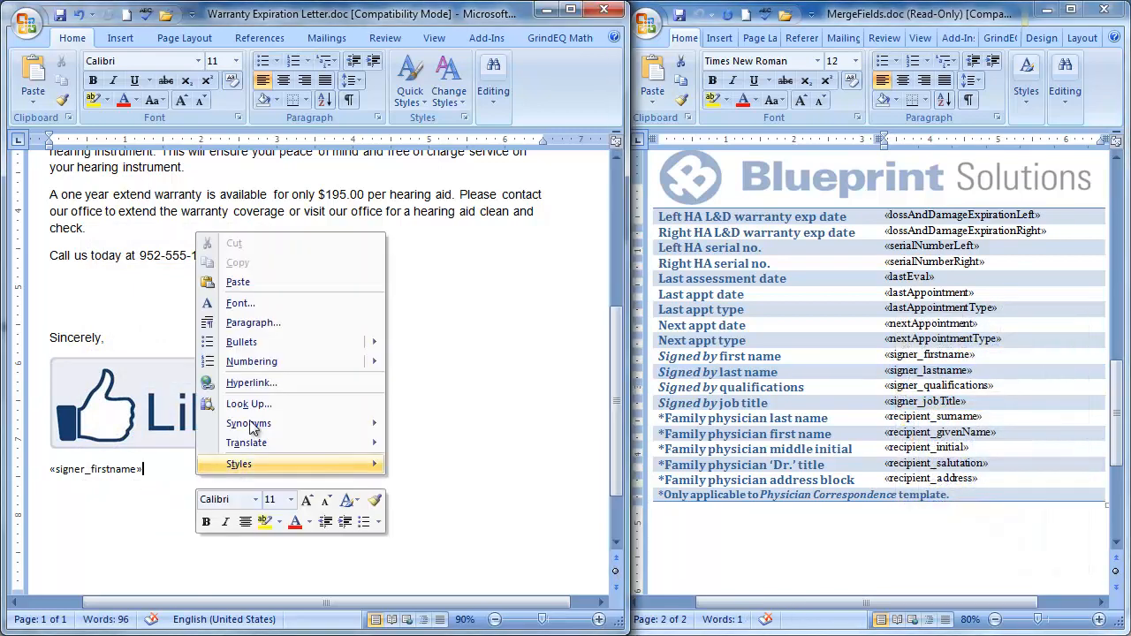
left_click(258, 285)
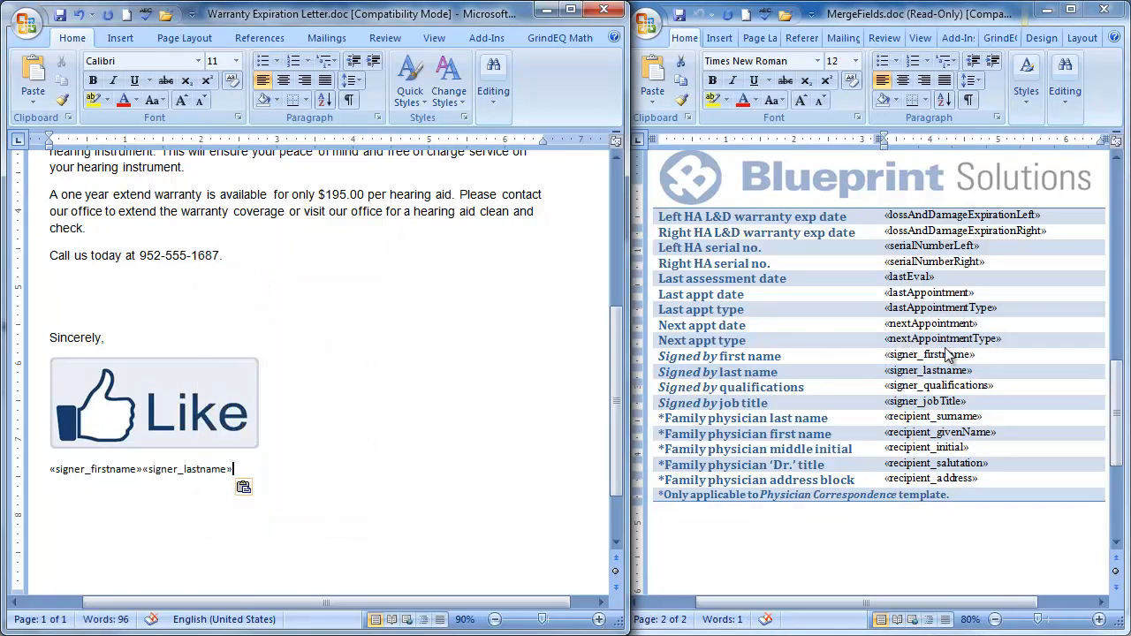
Step: Copy the «signer_qualifications» merge field and paste it after «signer_lastname» below the picture
left_click(1002, 386)
left_click_drag(1002, 386, 891, 393)
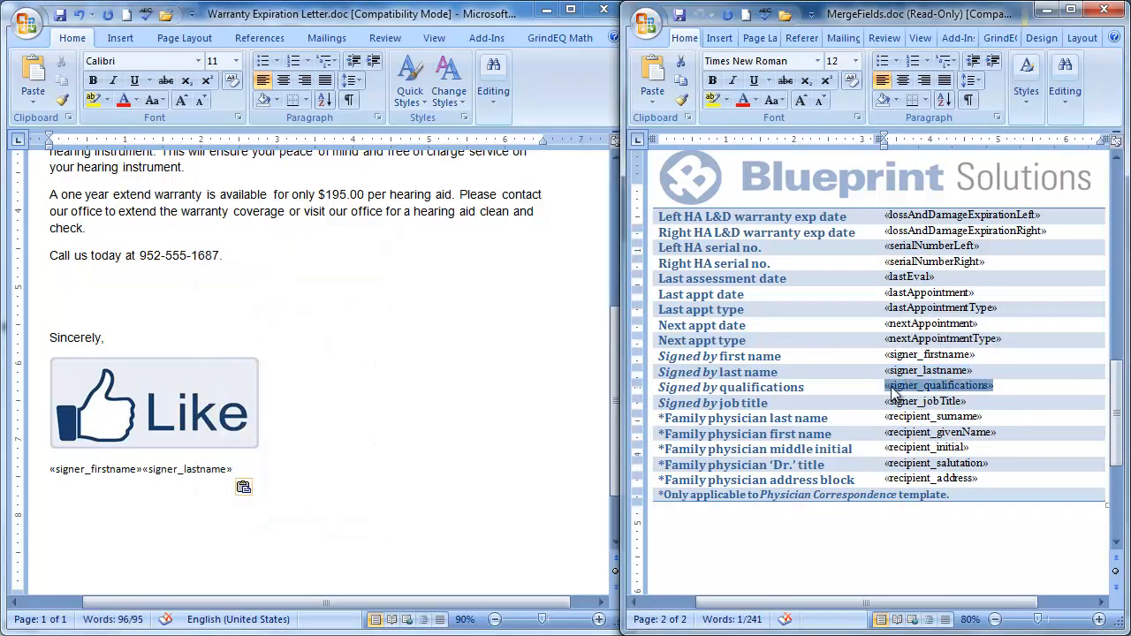
right_click(900, 391)
left_click(942, 418)
left_click(263, 468)
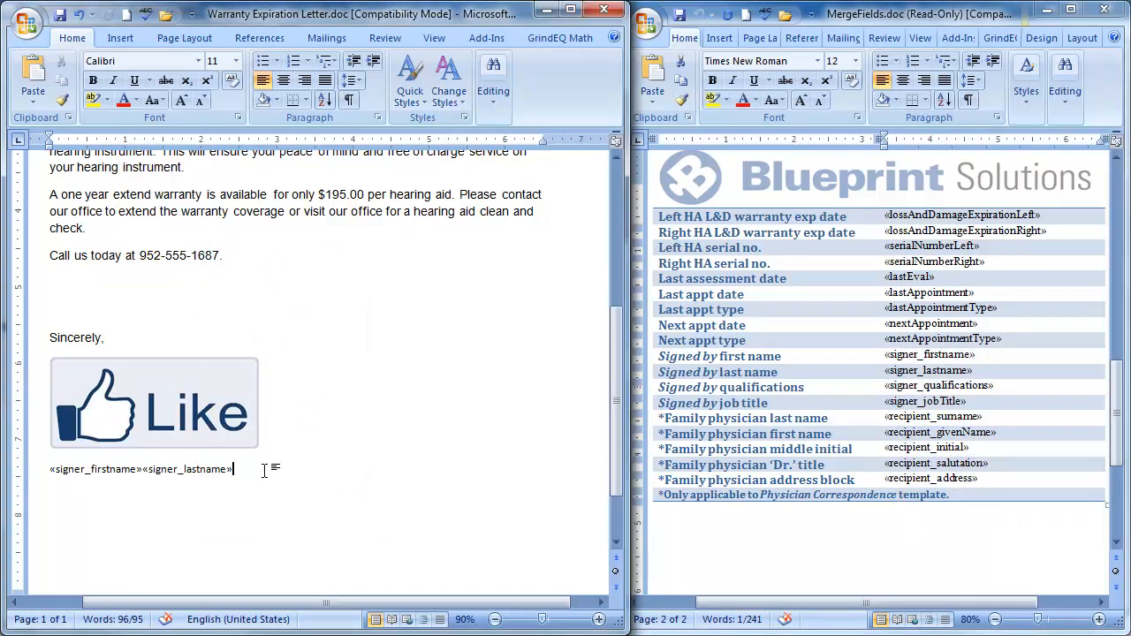
right_click(263, 469)
left_click(299, 280)
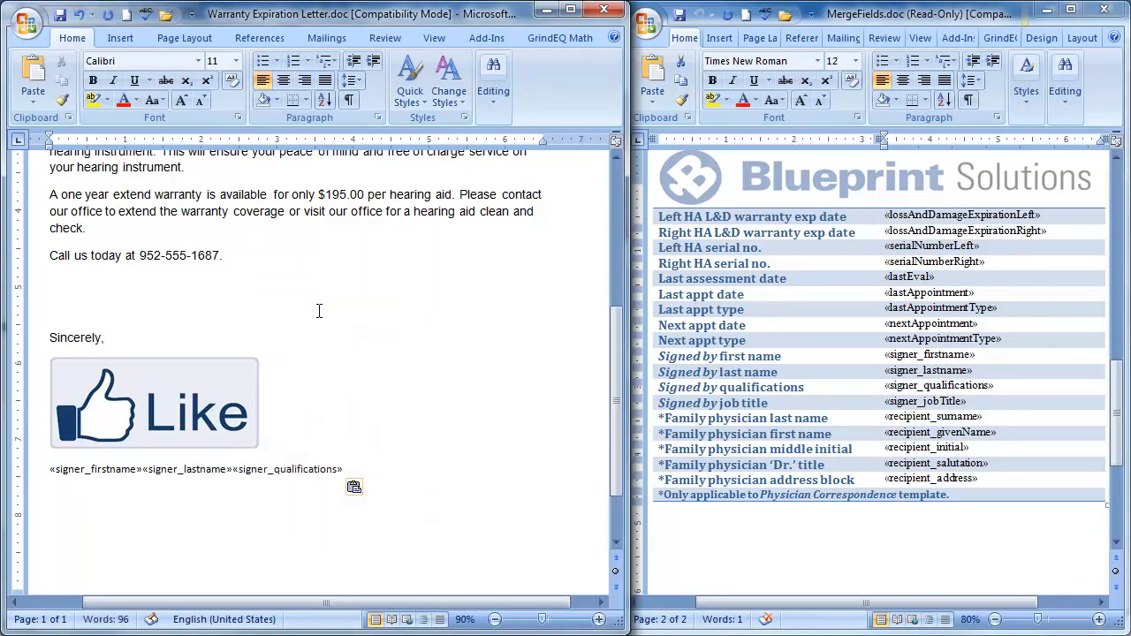
Step: Copy the «signer_jobTitle» merge field from the field list and paste it on a new line below the signer name fields
key("Return")
left_click(963, 403)
left_click_drag(964, 403, 889, 405)
right_click(889, 406)
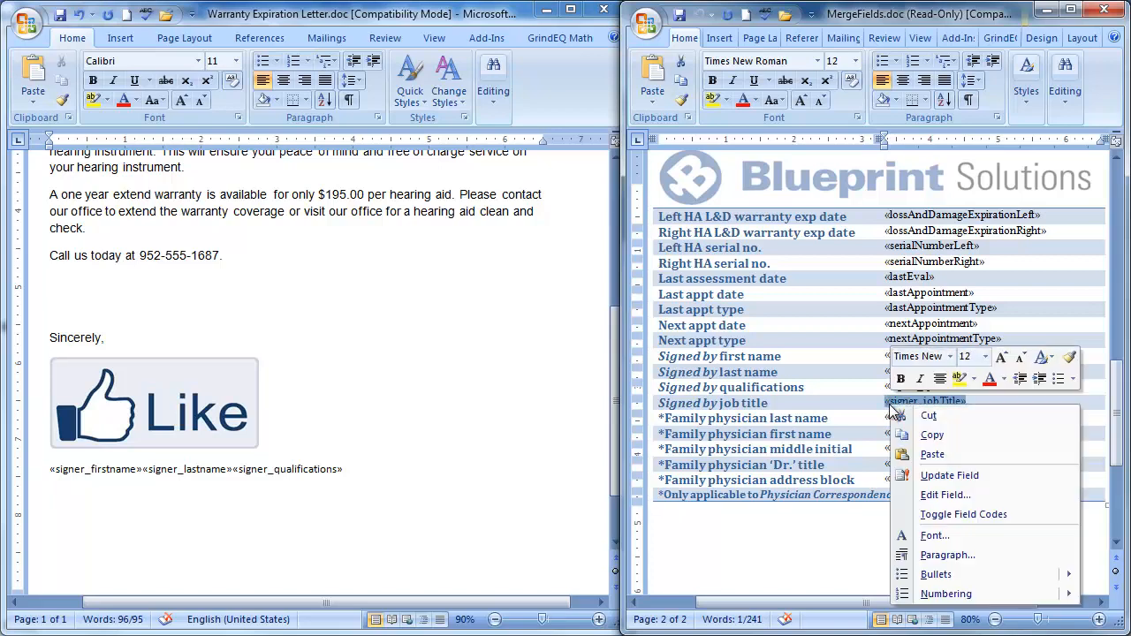
left_click(926, 434)
left_click(69, 483)
right_click(68, 483)
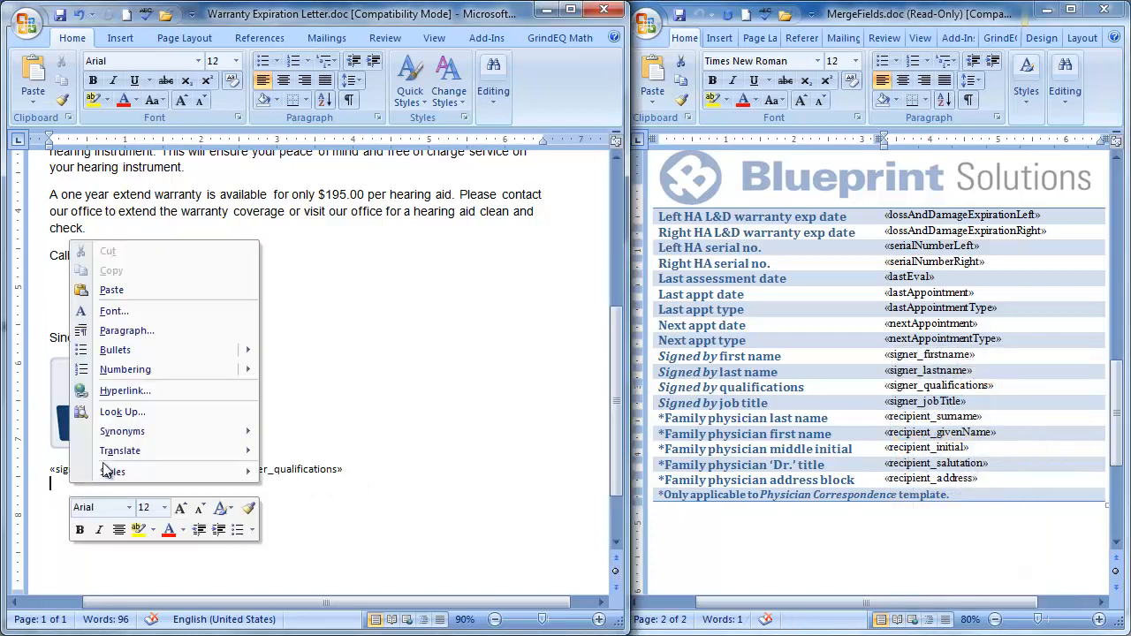
left_click(114, 291)
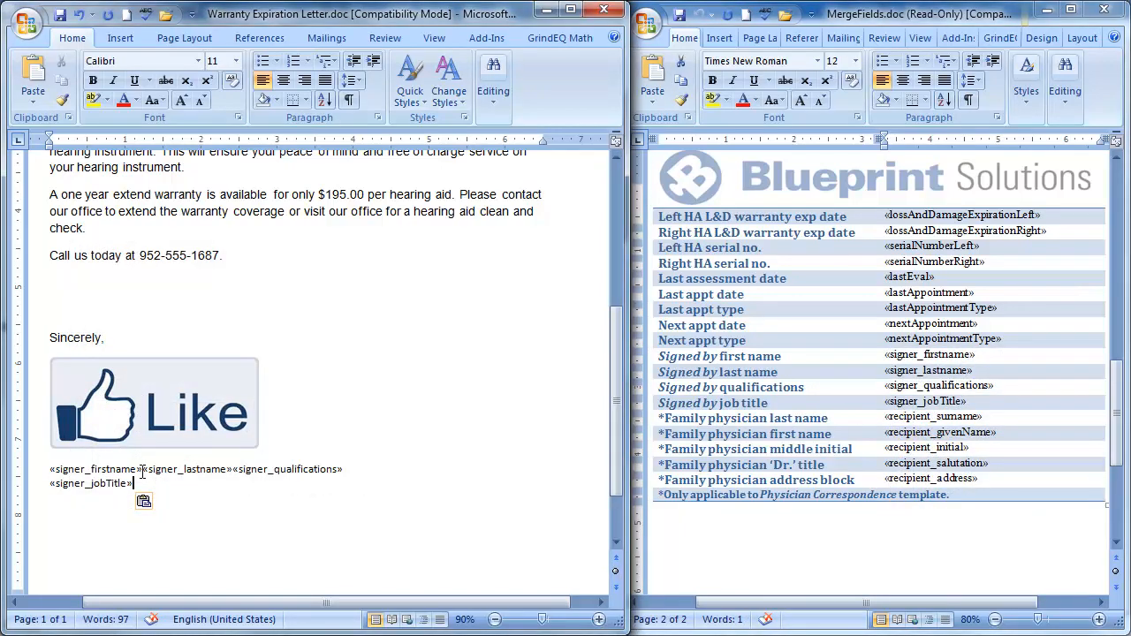
Step: Separate «signer_firstname» and «signer_lastname» with a space, and insert a comma and space before «signer_qualifications»
left_click(142, 472)
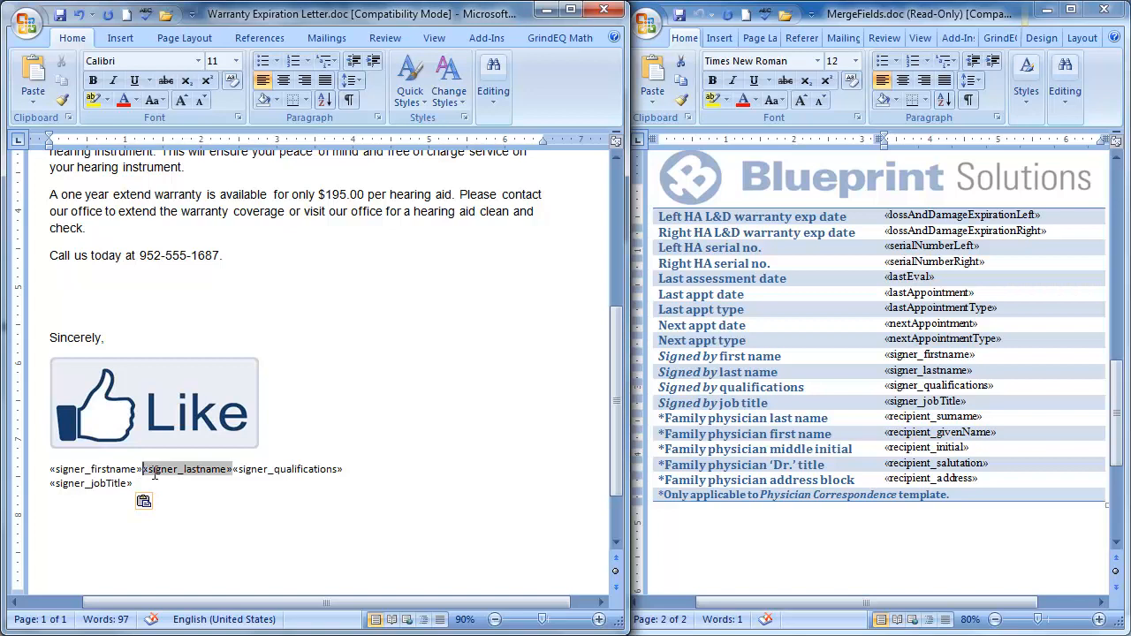
left_click(236, 469)
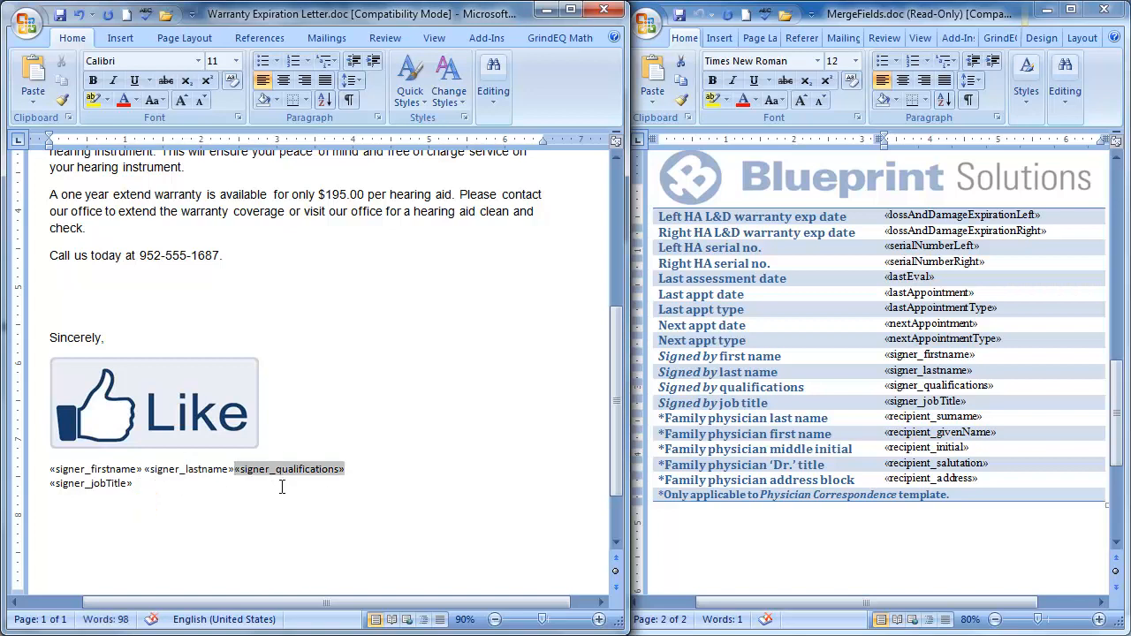
type(",")
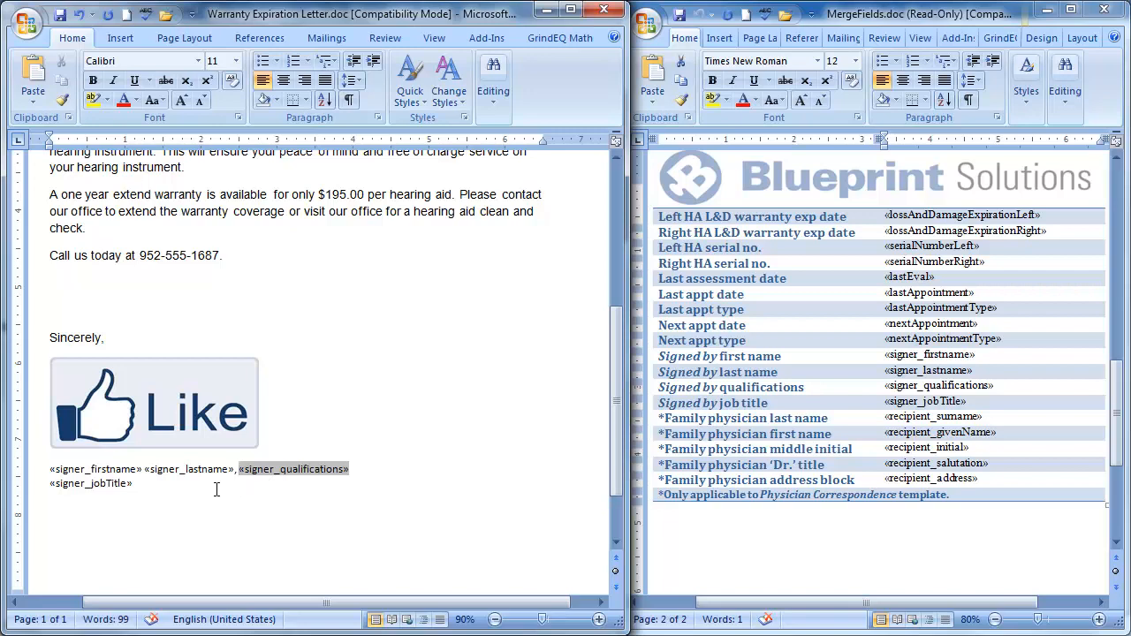
Step: Change the font of both lines of signer merge fields below the picture to Arial
left_click_drag(39, 484, 42, 470)
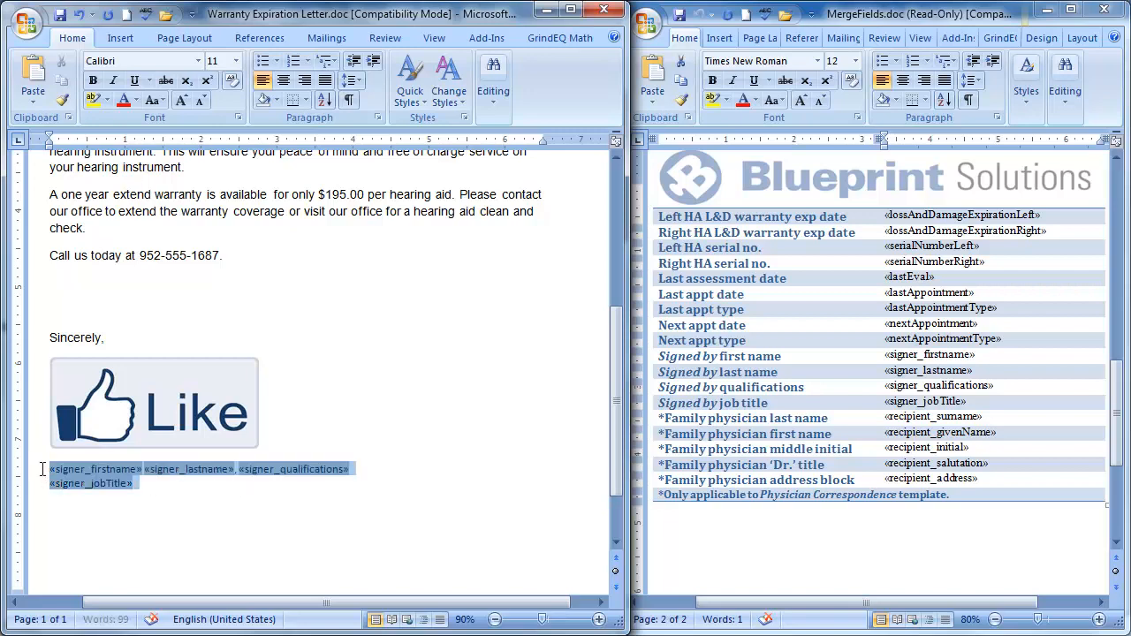
left_click(198, 60)
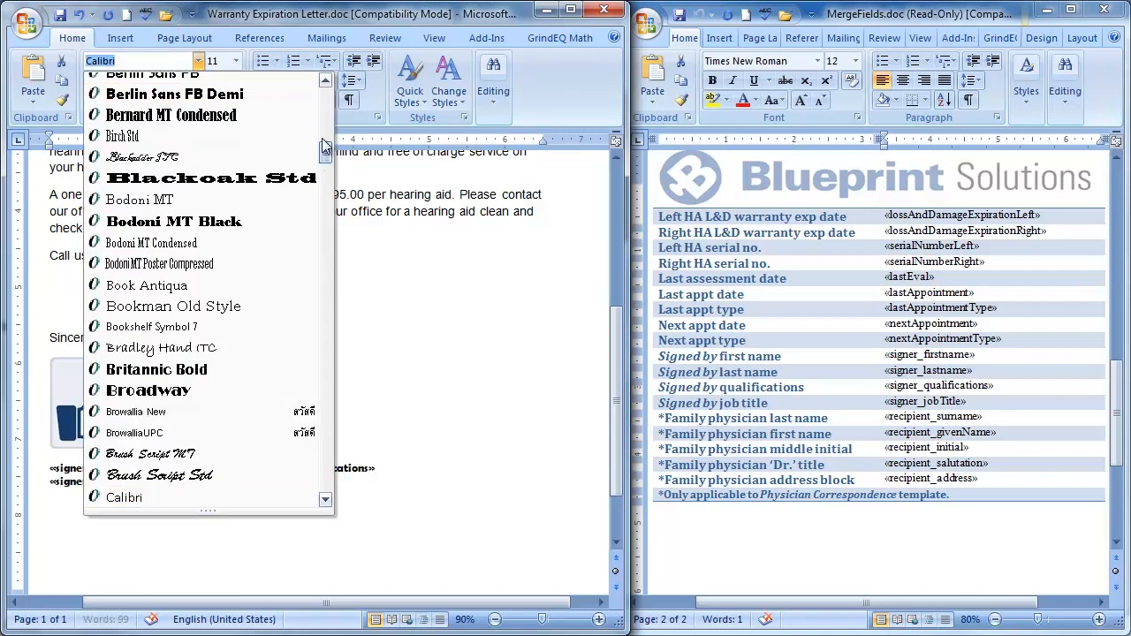
left_click_drag(326, 148, 325, 99)
left_click(273, 160)
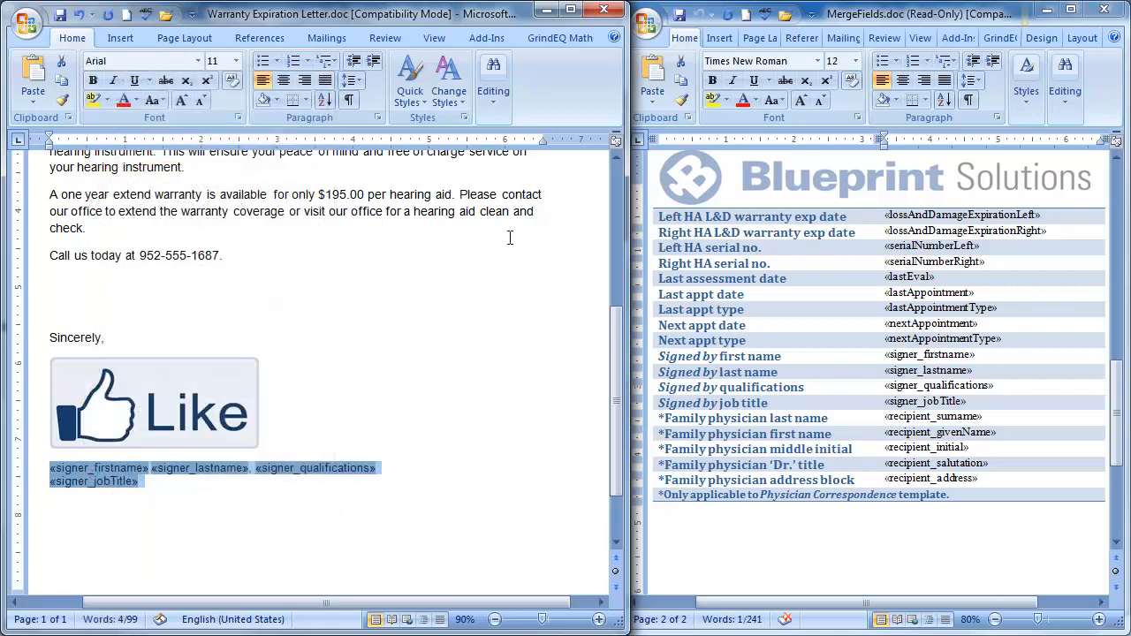
Step: Save and close the warranty expiration letter, and minimize MergeFields.doc to return to Blueprint OMS
left_click_drag(617, 355, 615, 194)
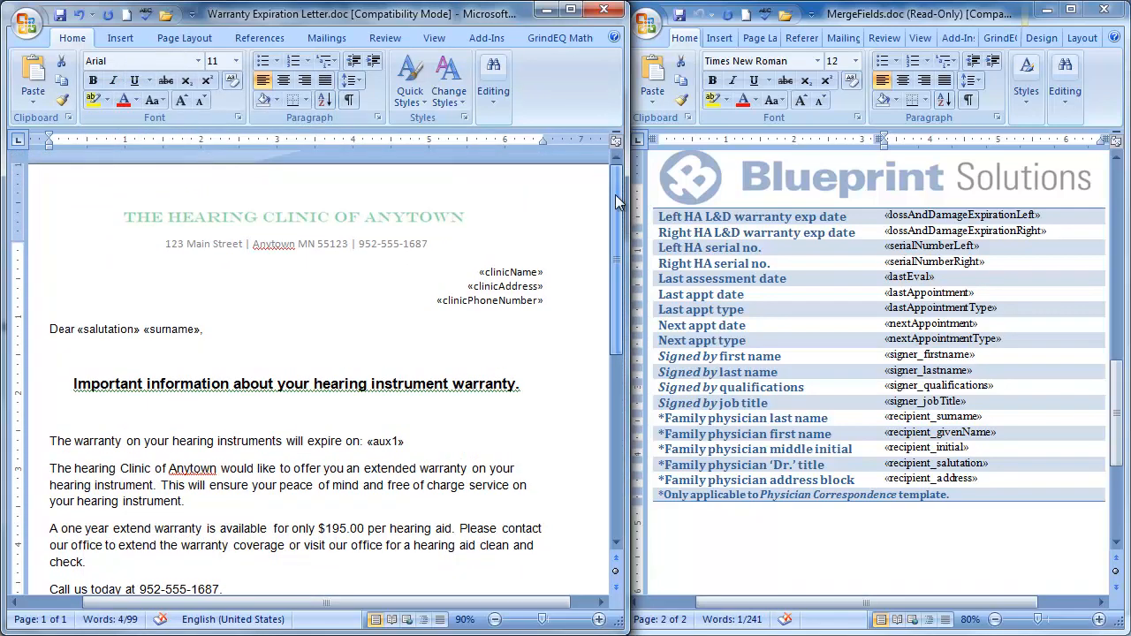
left_click(60, 15)
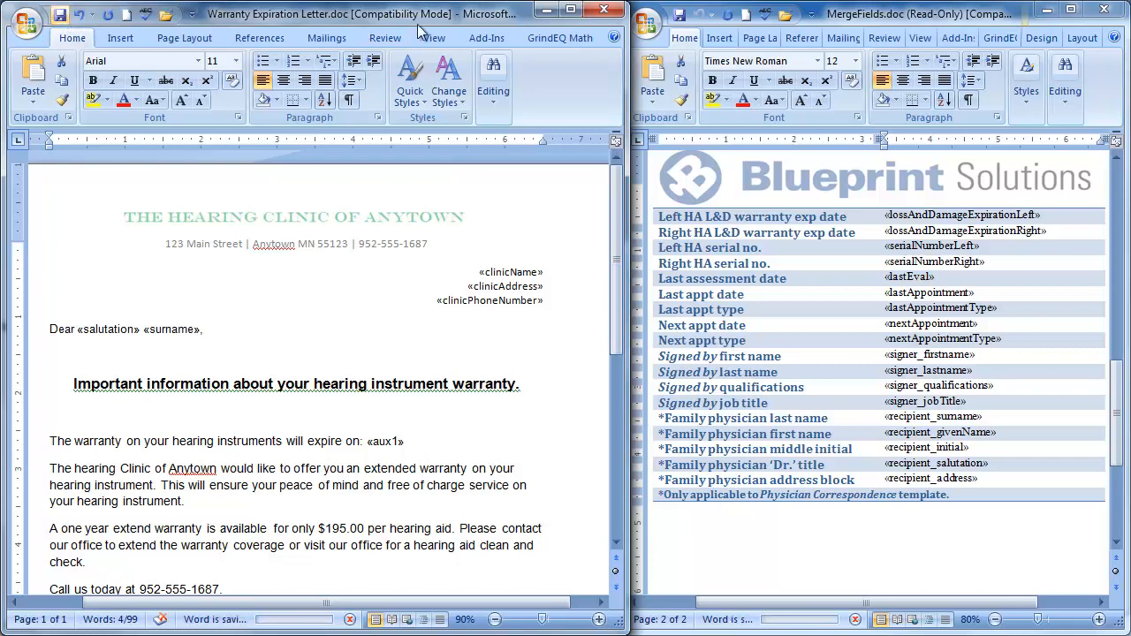
left_click(612, 7)
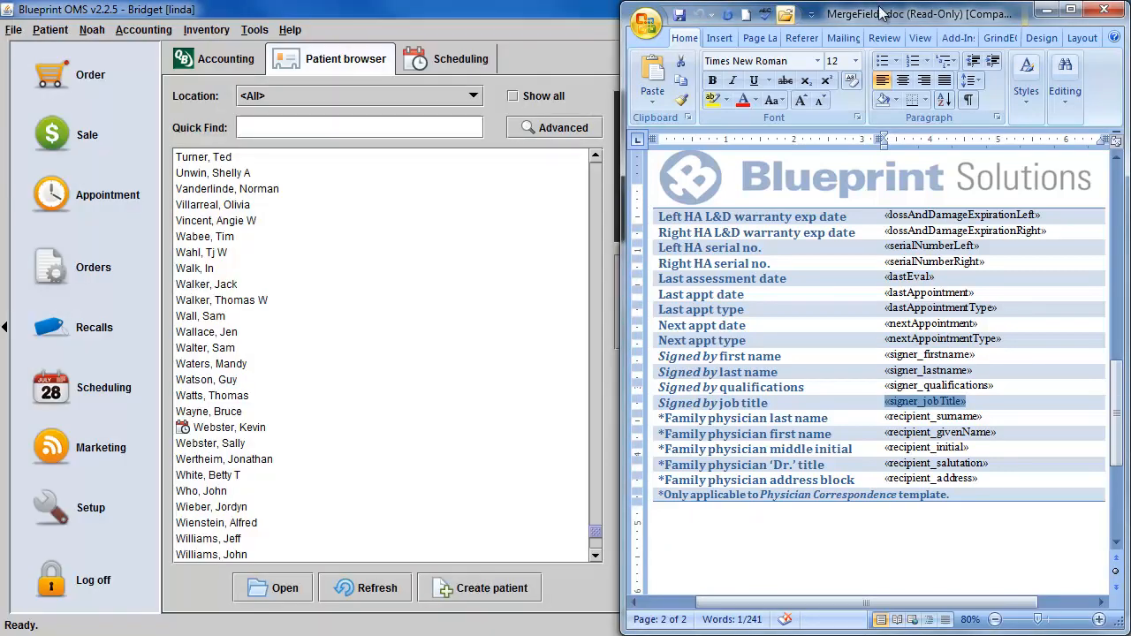
left_click(1048, 9)
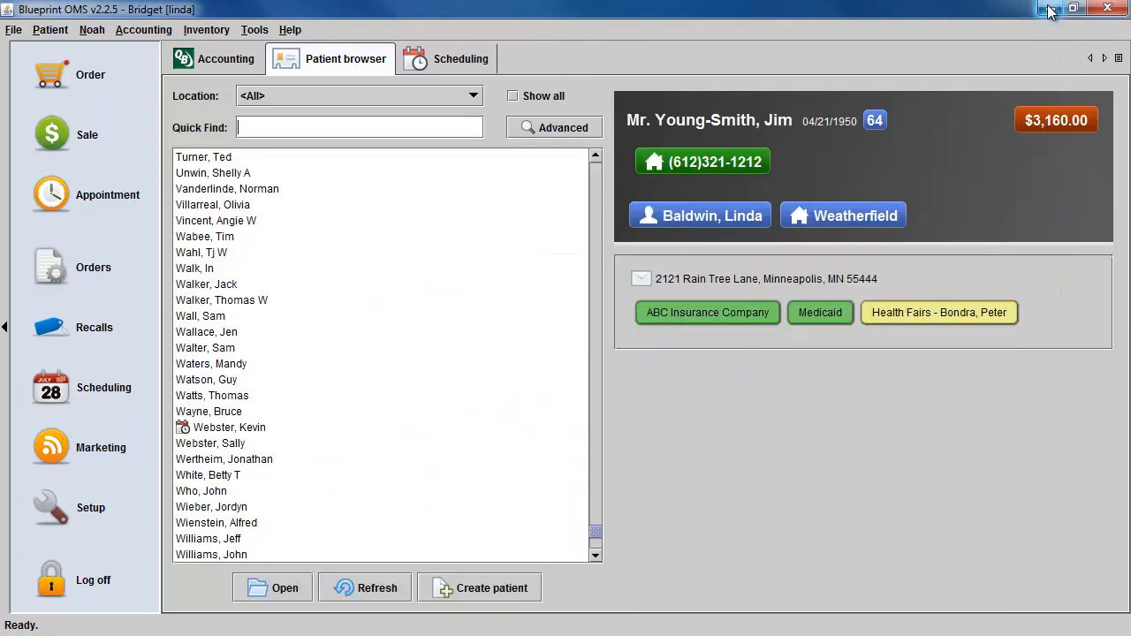
Step: Open the Templates list in Setup and add Warranty Expiration Letter.doc to it from the Final Forms folder
left_click(117, 514)
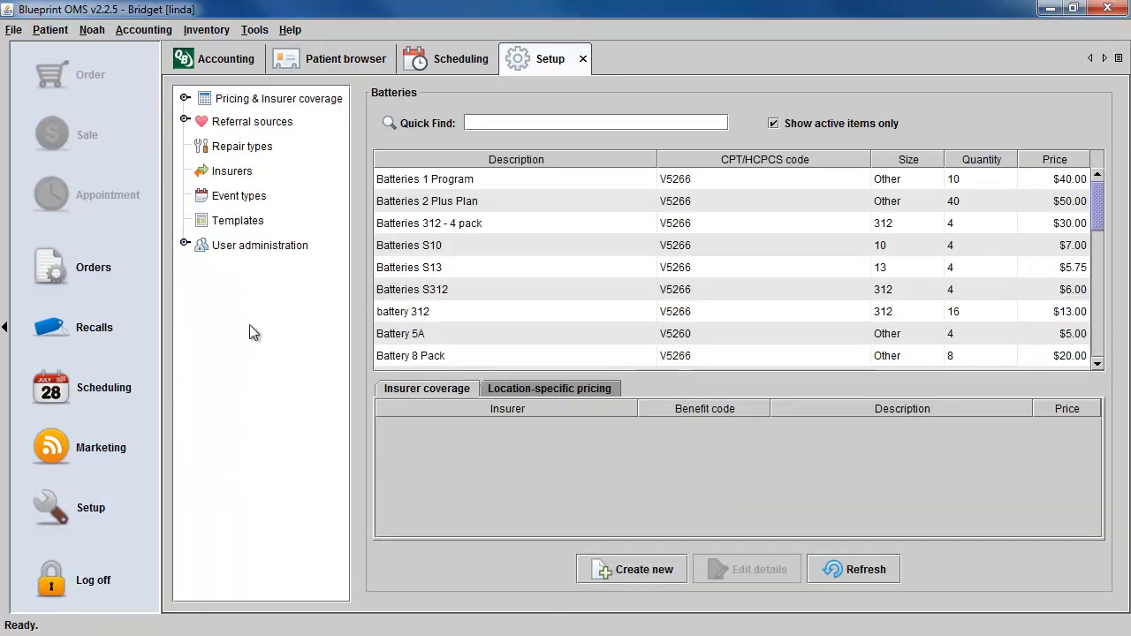
left_click(257, 220)
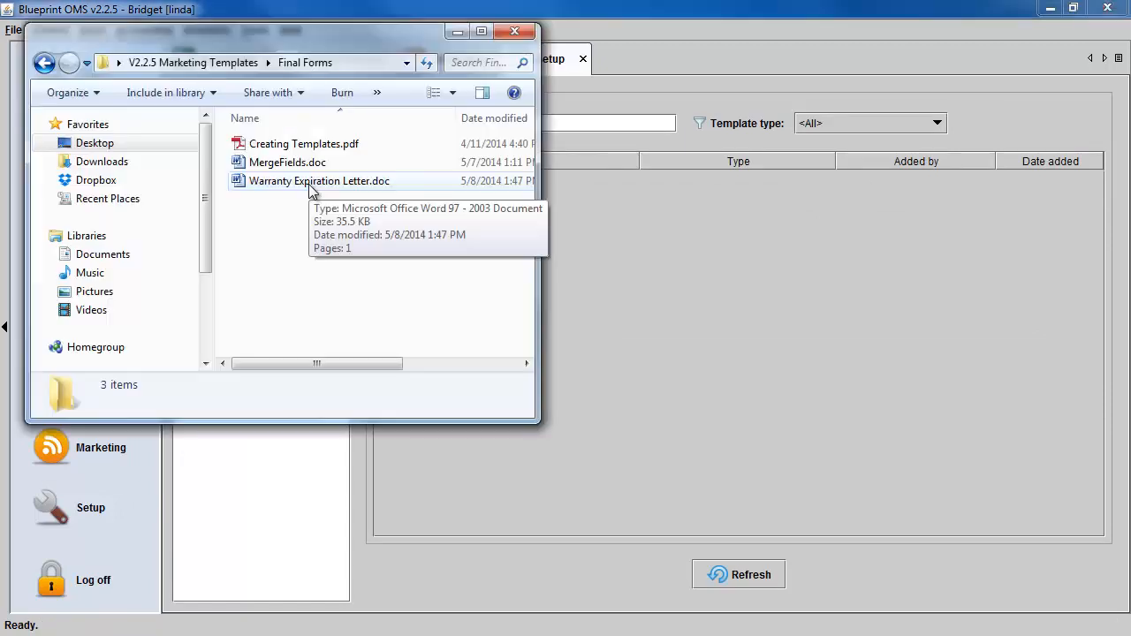
left_click(308, 183)
left_click_drag(301, 182, 729, 281)
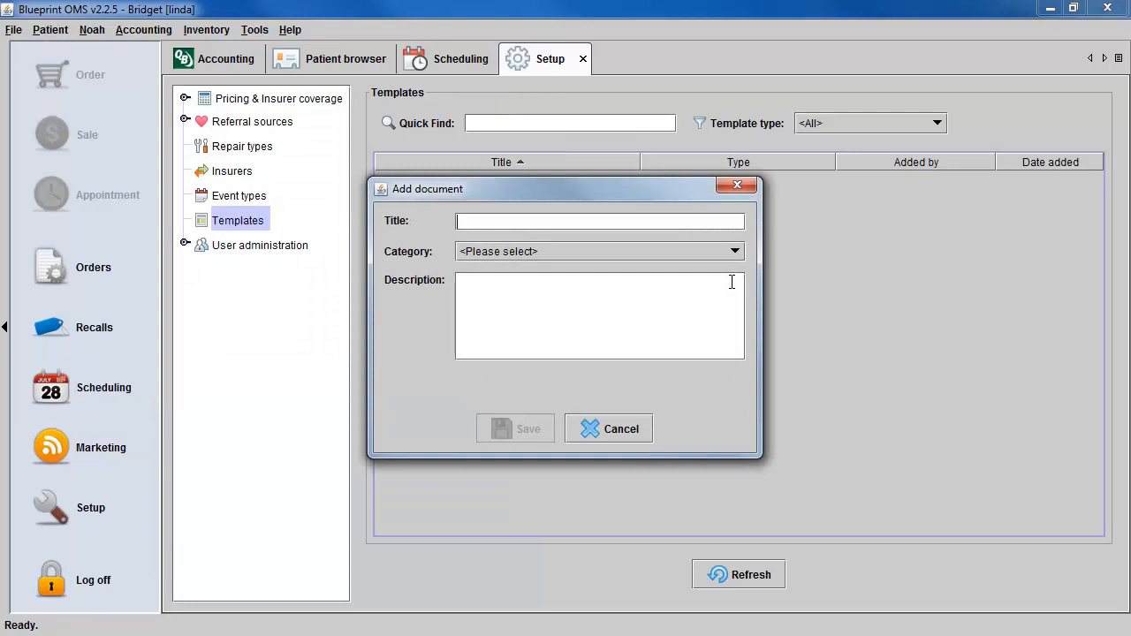
Step: Title the template "Warranty Expiration Letter", assign it the Patient correspondence category and save it
type("Warranty Expiration Letter")
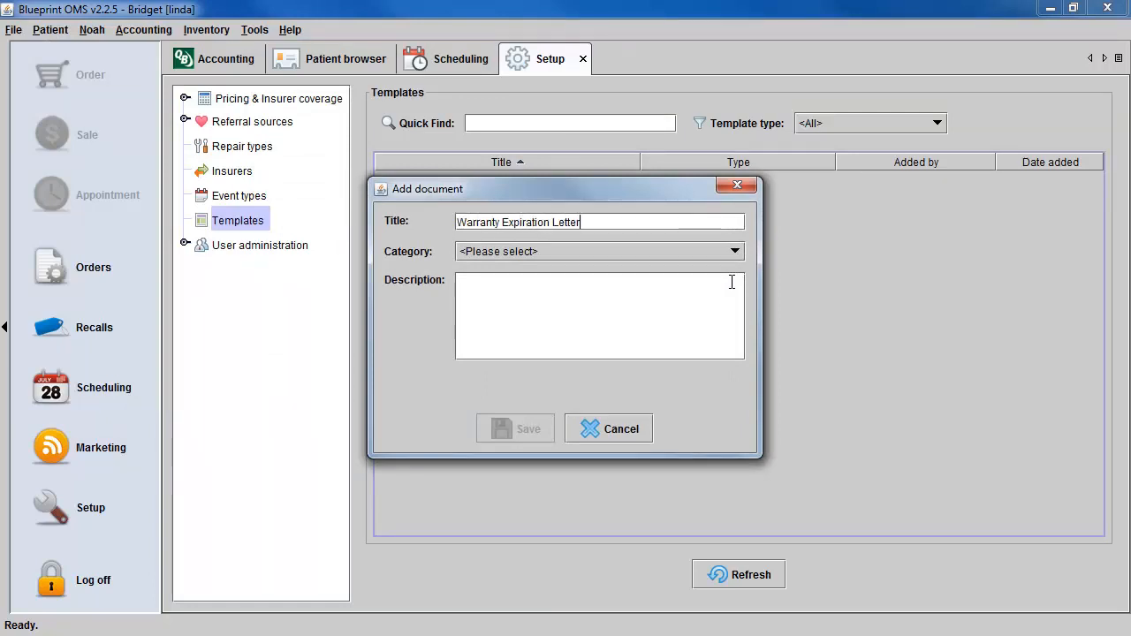
left_click(721, 253)
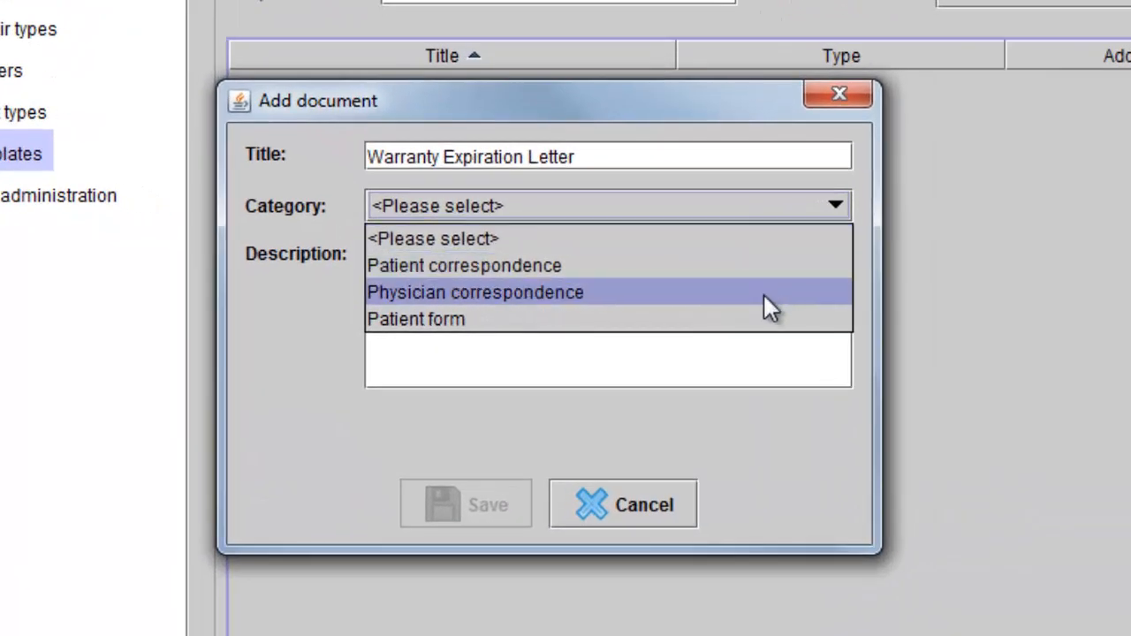
left_click(762, 267)
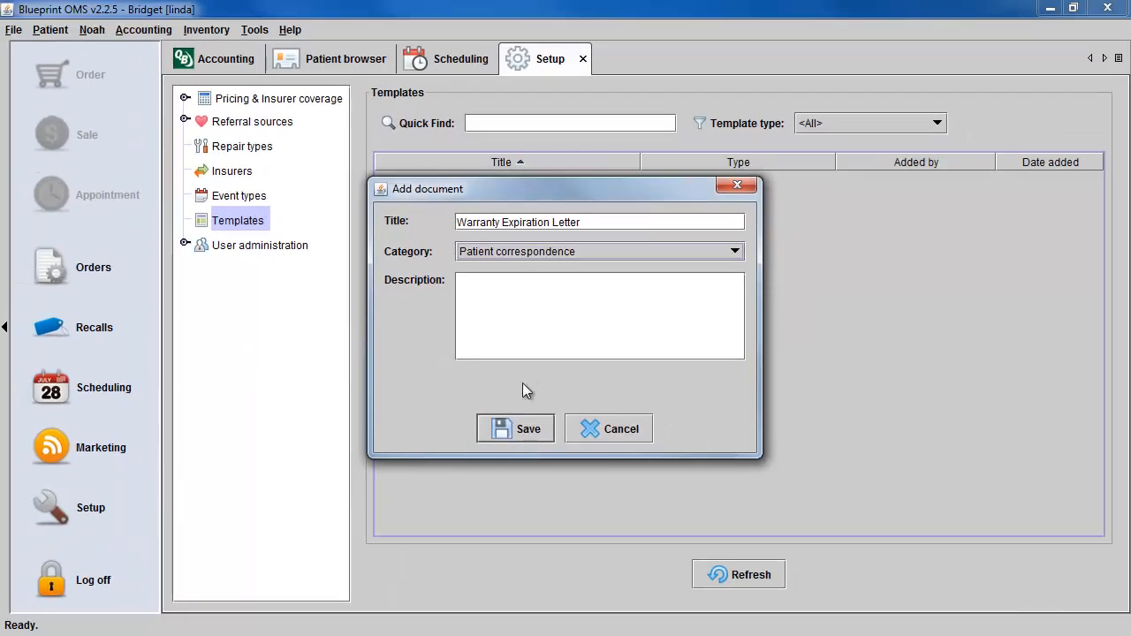
left_click(521, 428)
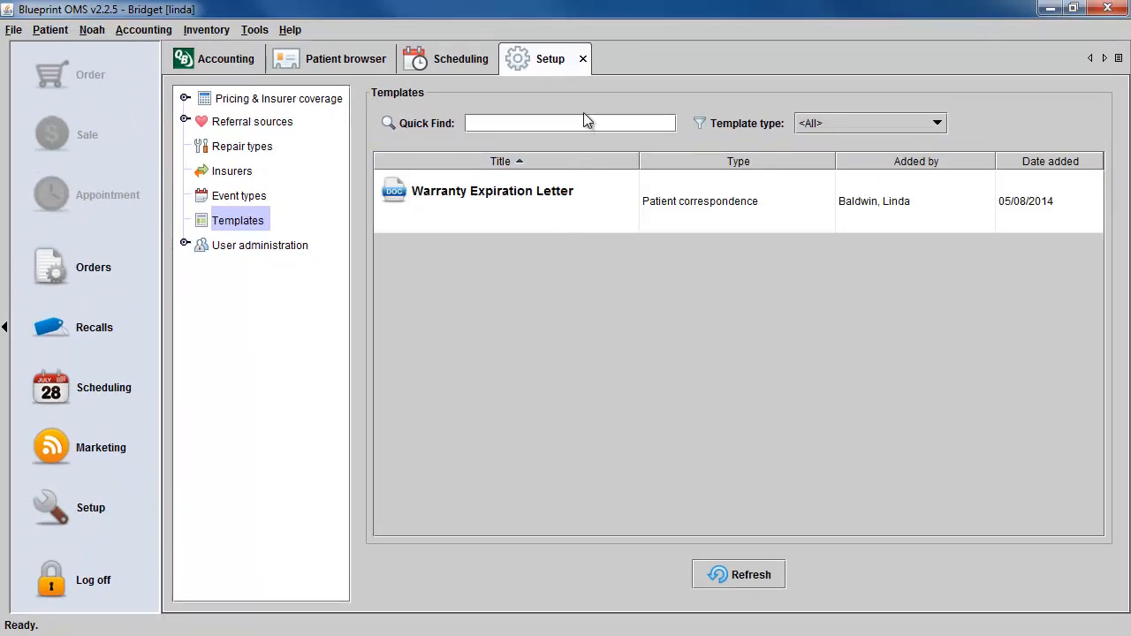
Step: Close Setup and create a marketing campaign named "Warranty Exp May 2014"
left_click(584, 59)
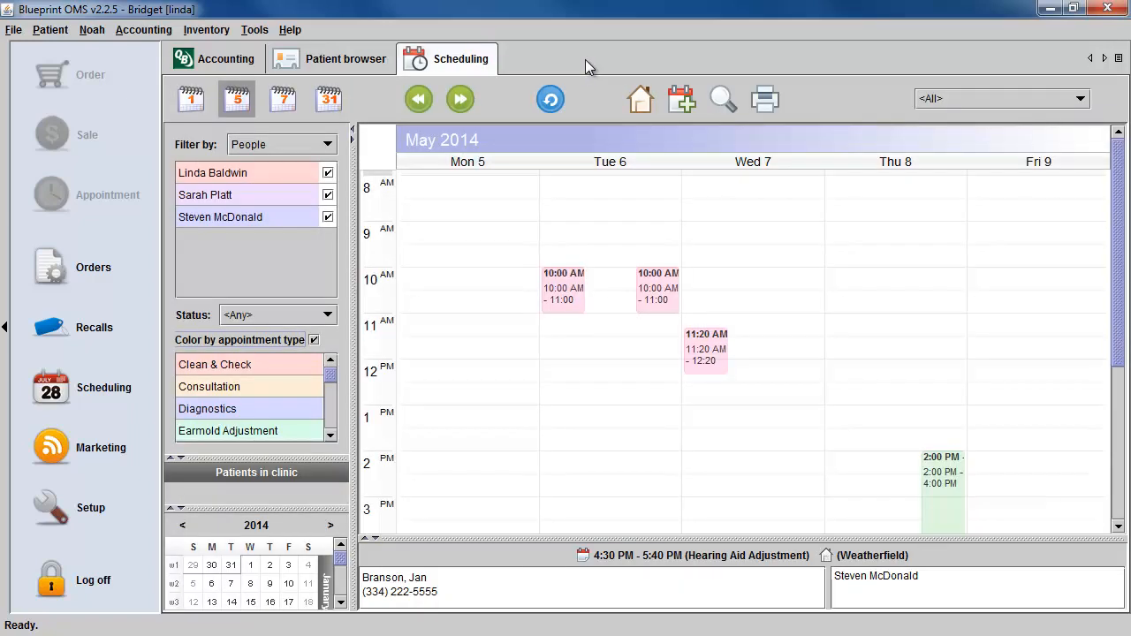
left_click(87, 447)
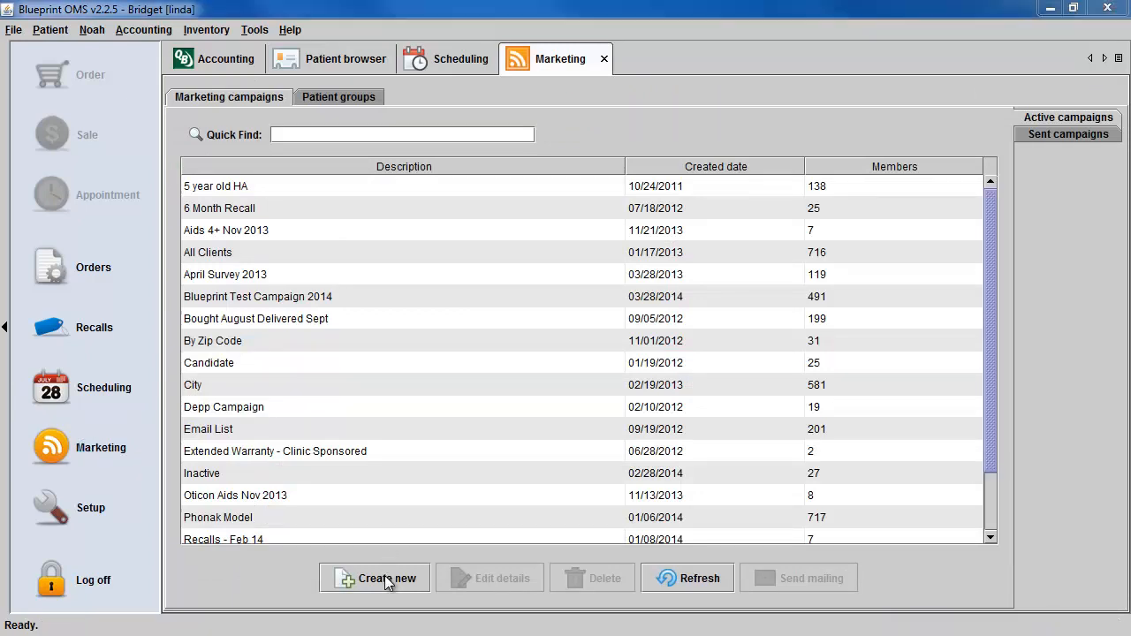
left_click(385, 577)
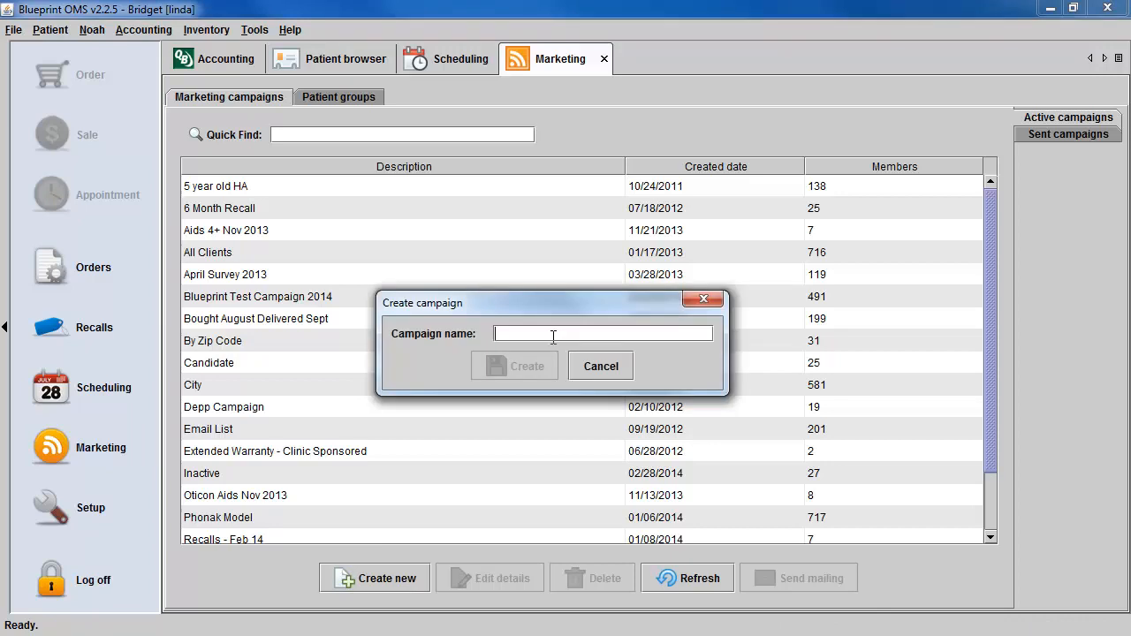
type("Warranty Exp May 2014")
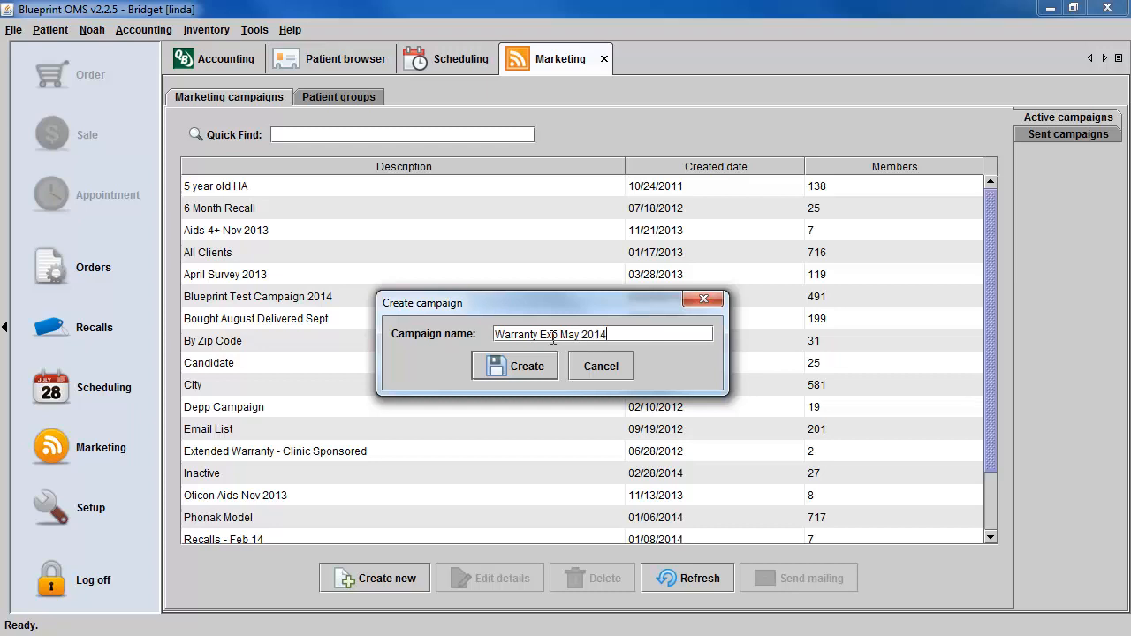
left_click(536, 366)
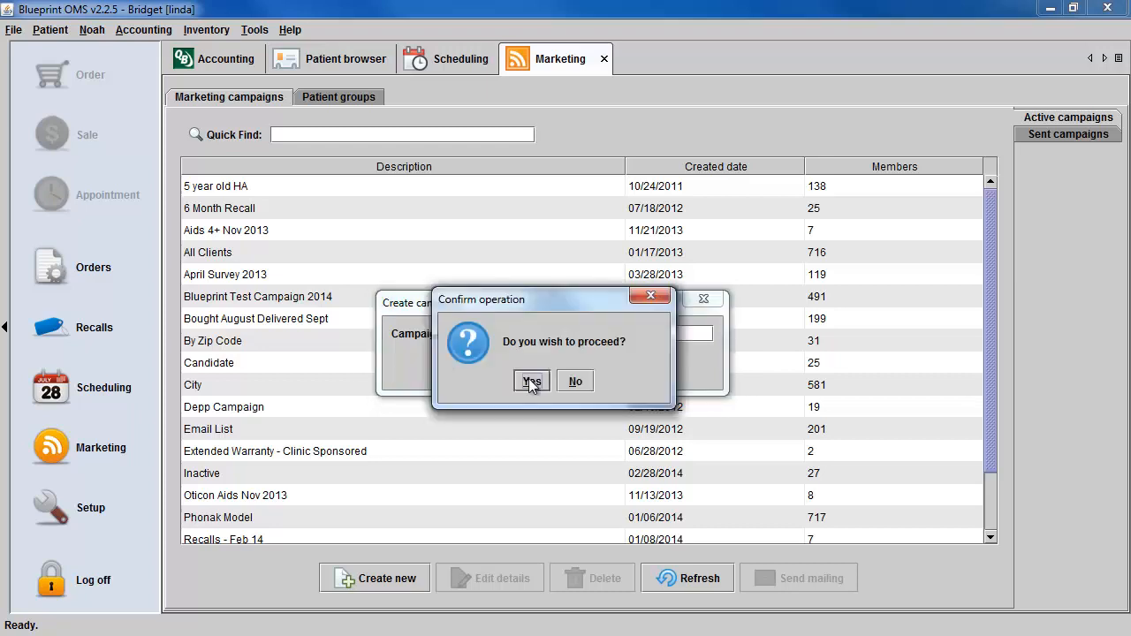
left_click(531, 382)
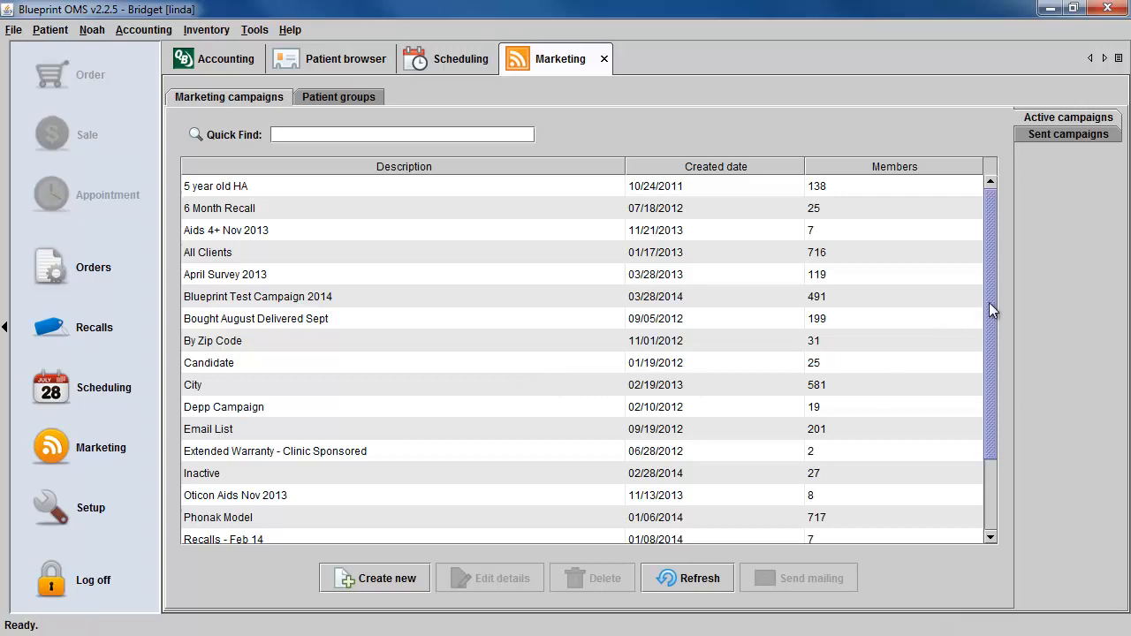
Step: Open the details of the Warranty Exp May 2014 campaign and show its selection criteria
left_click_drag(989, 302, 991, 393)
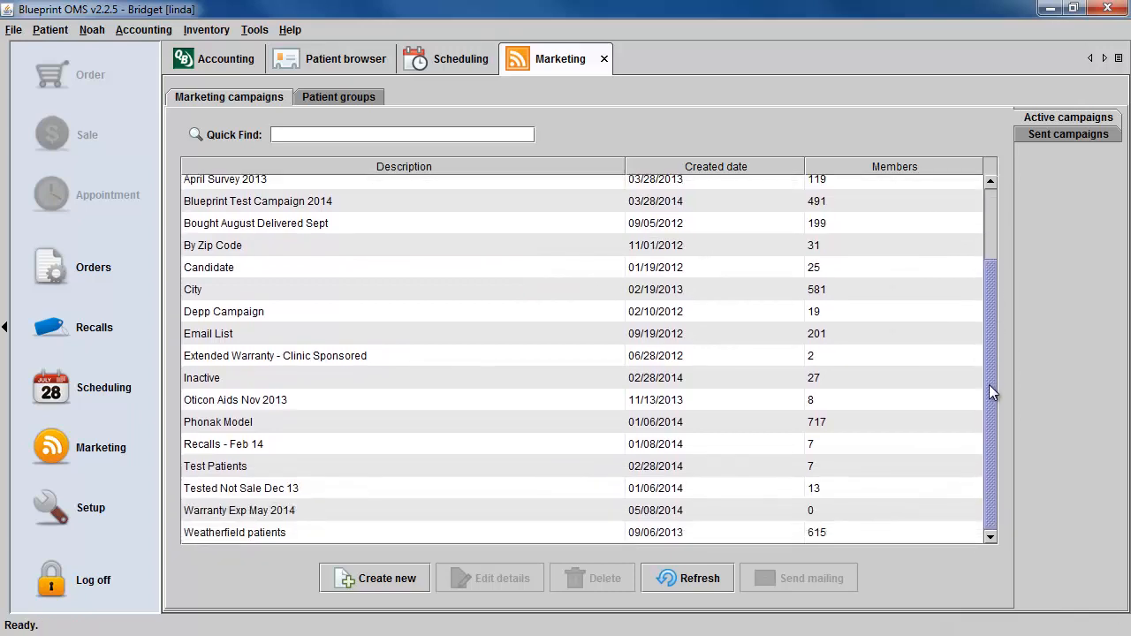
left_click(319, 514)
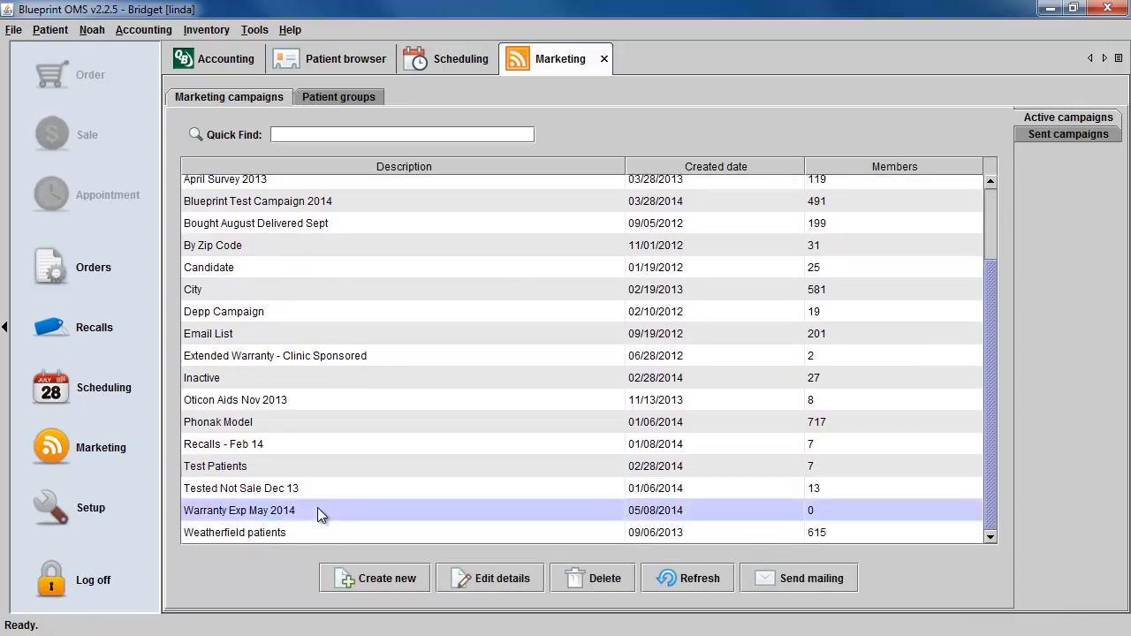
left_click(487, 579)
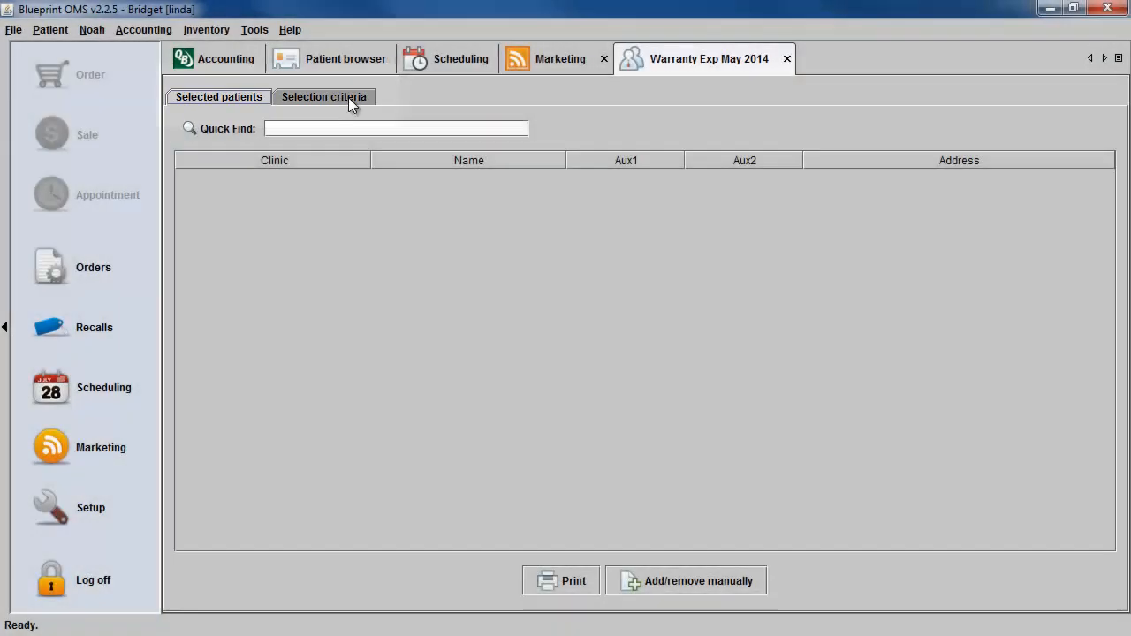
left_click(348, 98)
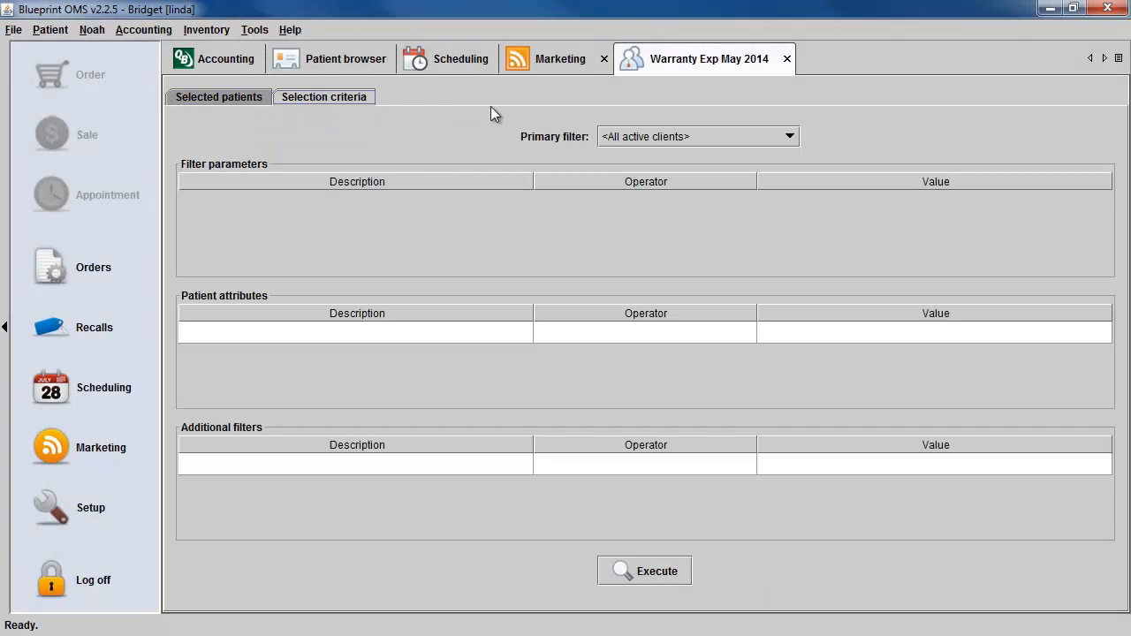
Step: Set the campaign's primary filter to Warranty letters
left_click(760, 137)
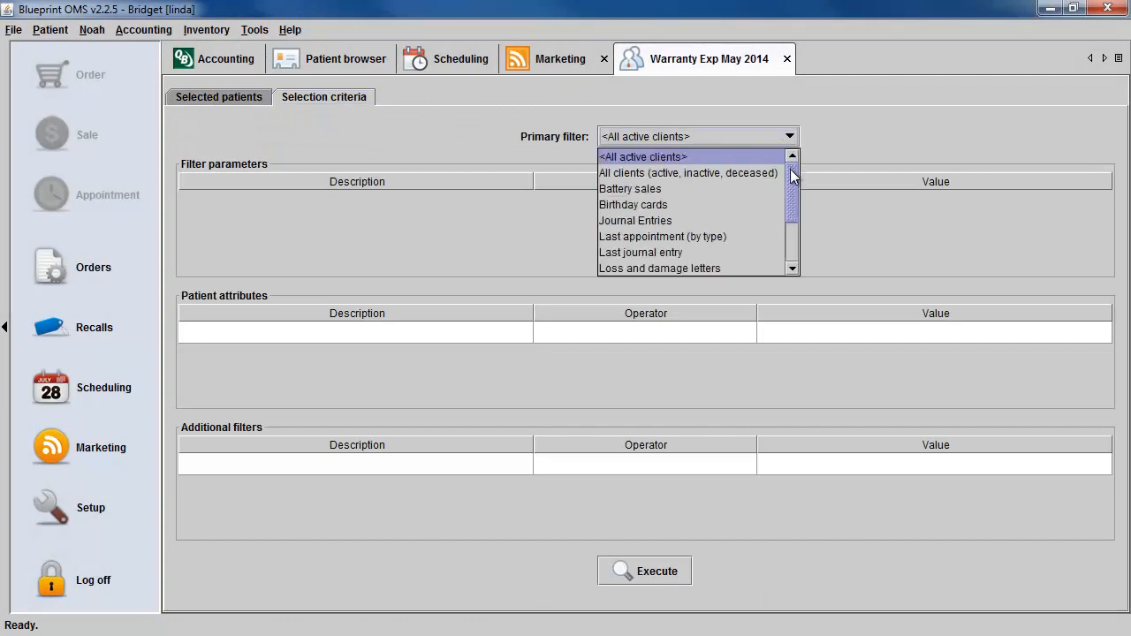
left_click_drag(793, 177, 779, 241)
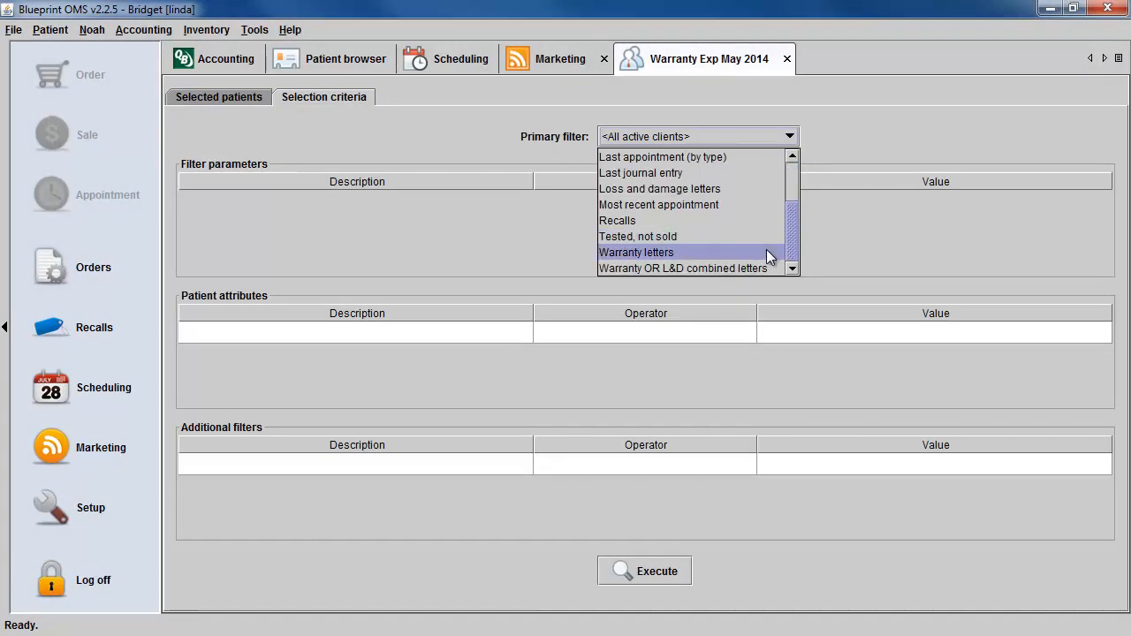
left_click(767, 252)
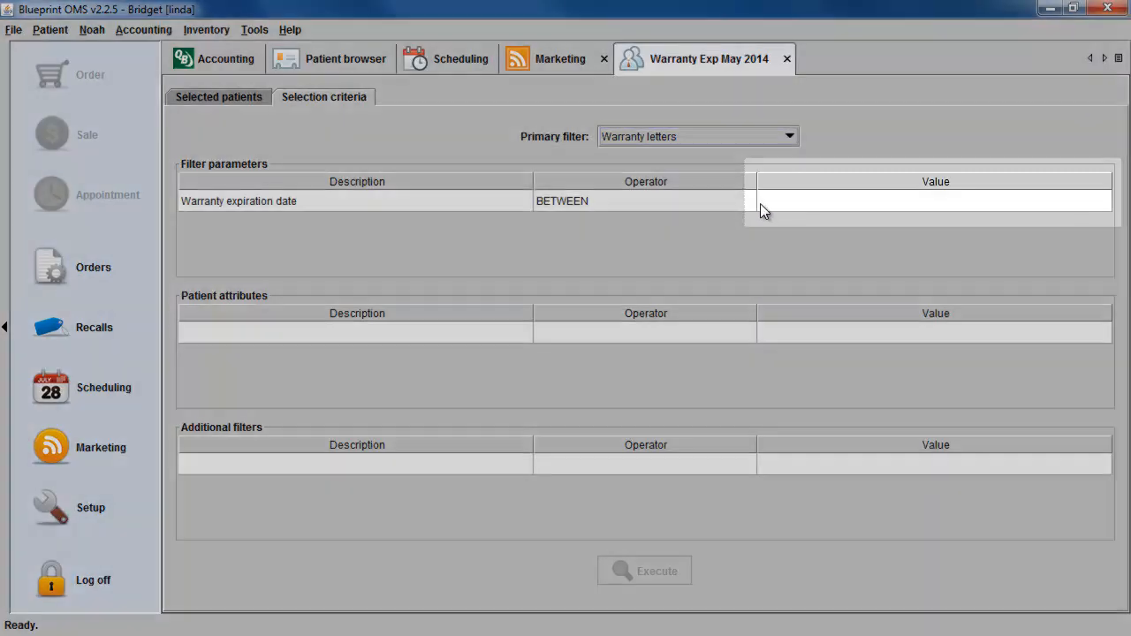
Step: Set the warranty expiration date range to between 2014-05-01 and 2014-05-31
left_click(762, 203)
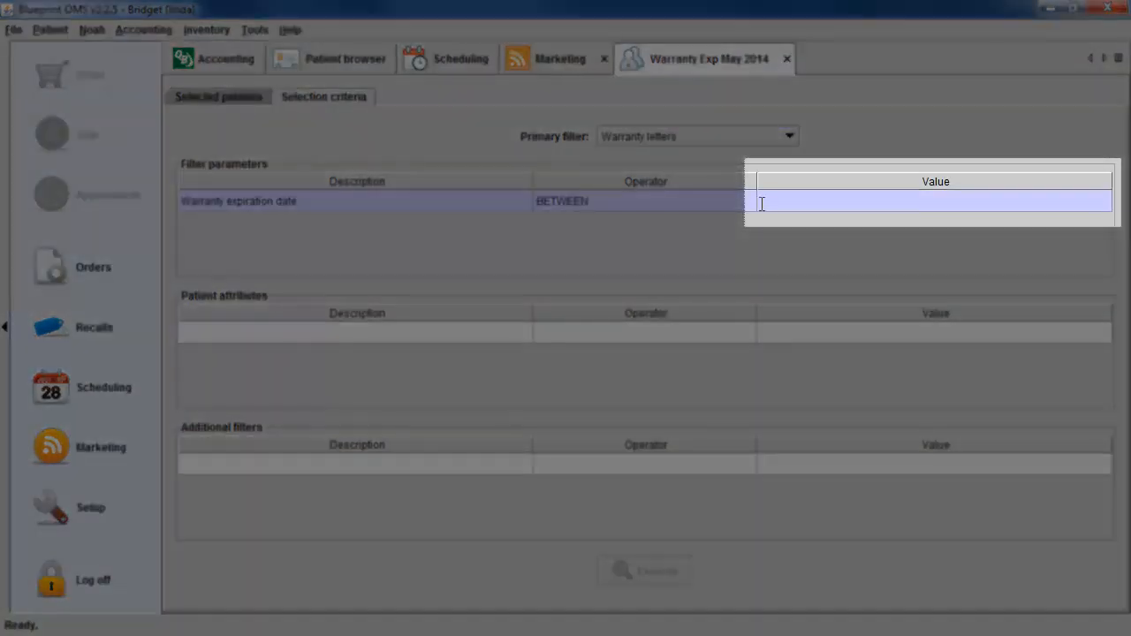
left_click(762, 203)
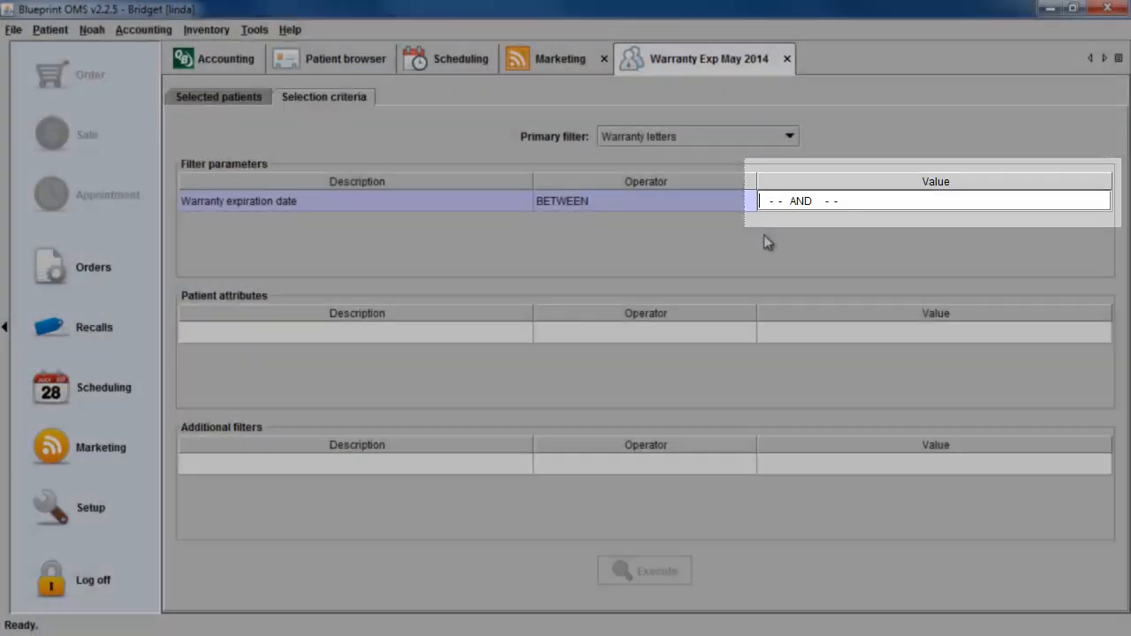
type("201")
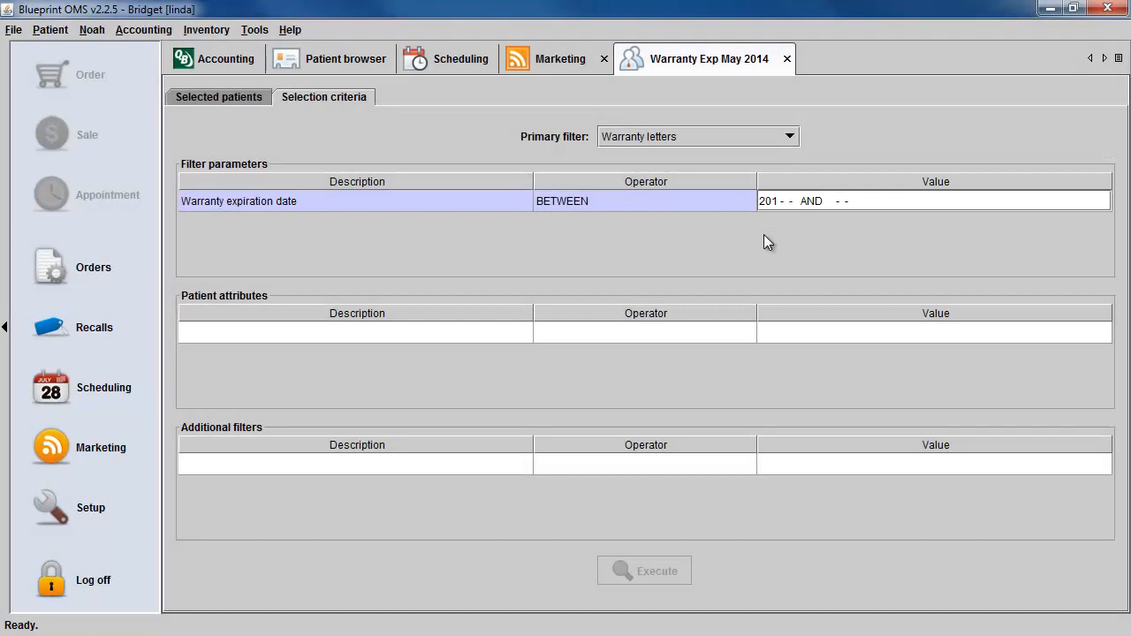
type("4-05-01 AND 2014-05-31")
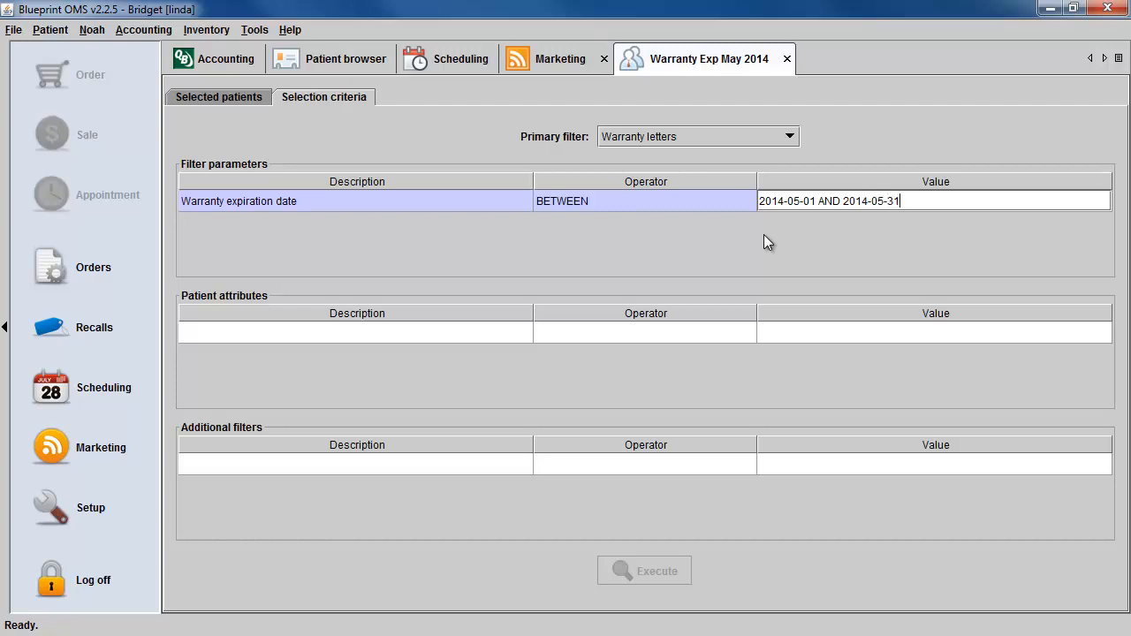
key("Return")
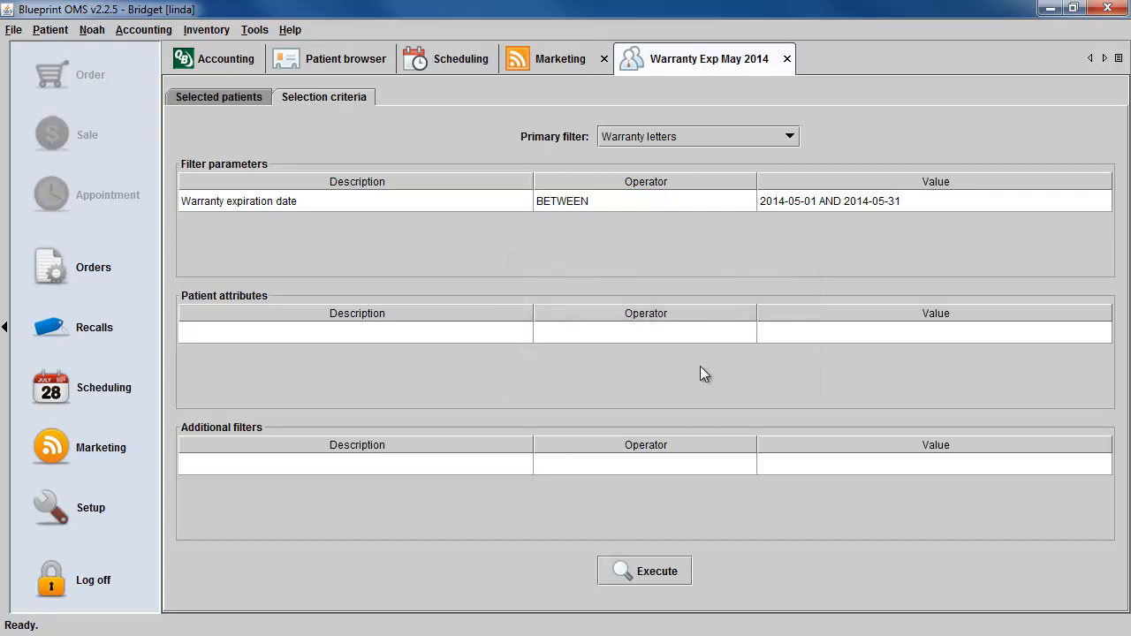
Step: Execute the patient selection, acknowledge the result and show the campaign's selected patients
left_click(656, 570)
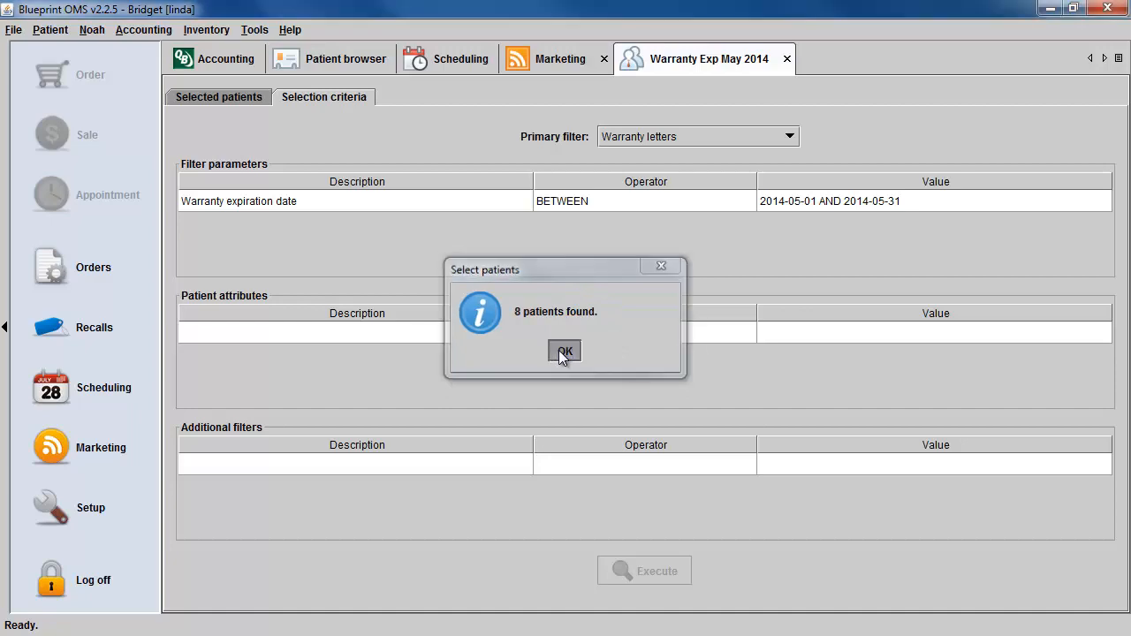
left_click(564, 352)
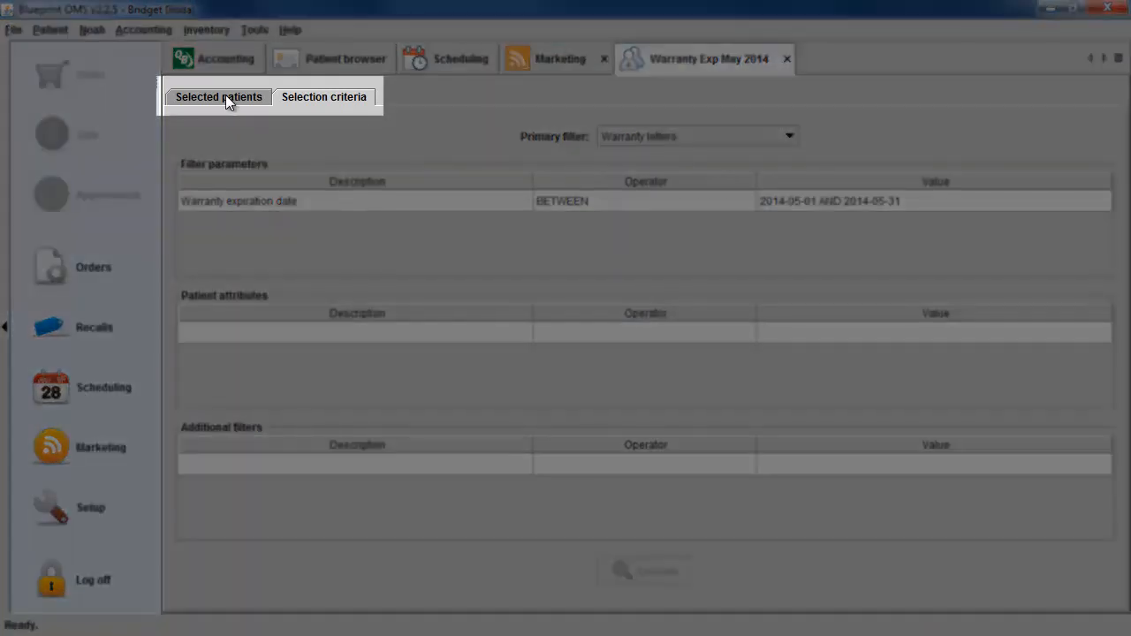
left_click(226, 95)
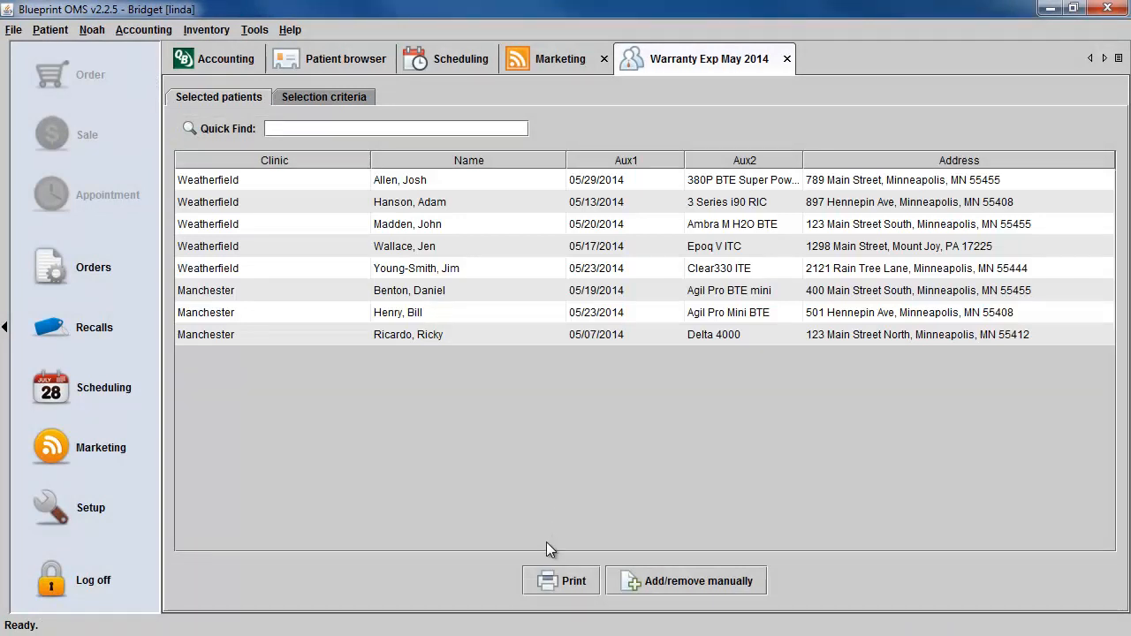
Step: Generate printable letters for the selected patients from the Warranty Expiration Letter template, keeping the preselected signer
left_click(558, 581)
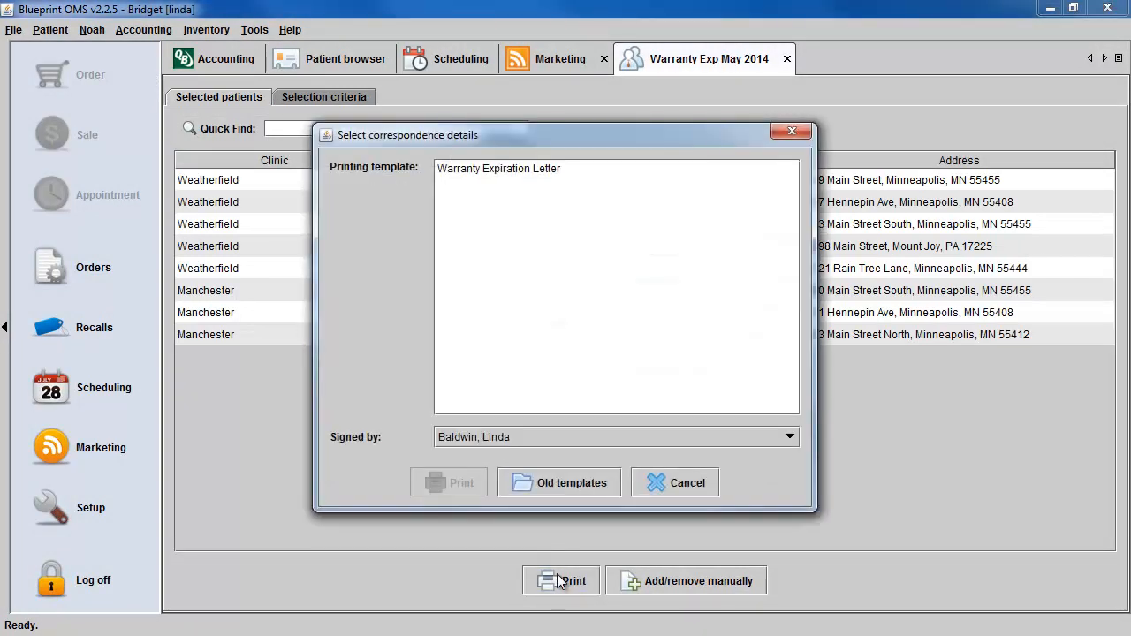
left_click(541, 169)
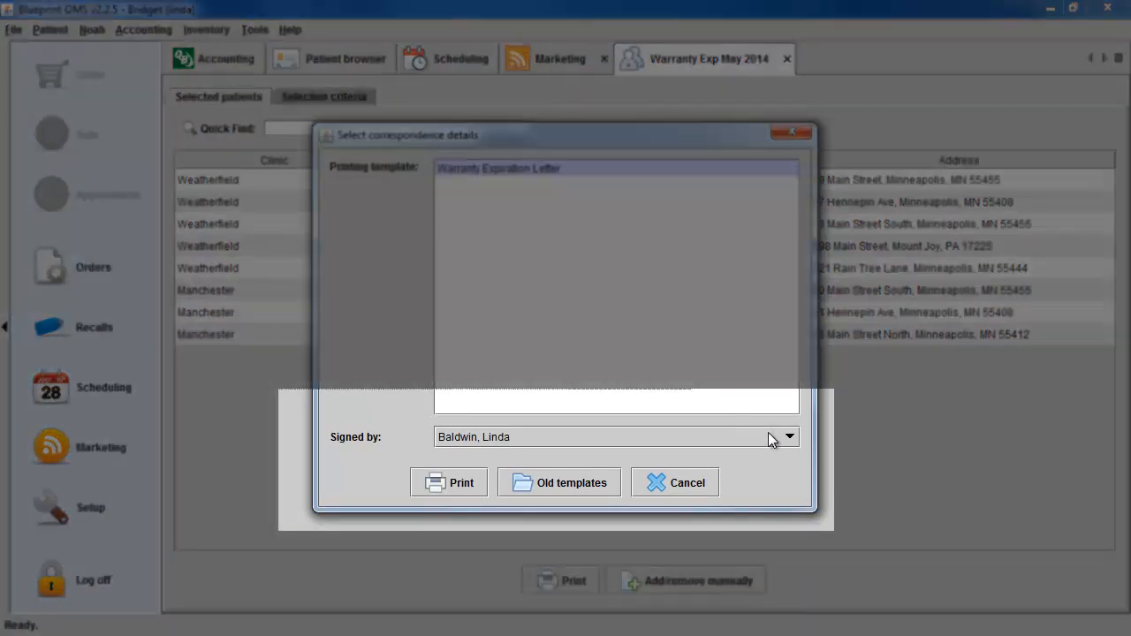
left_click(769, 432)
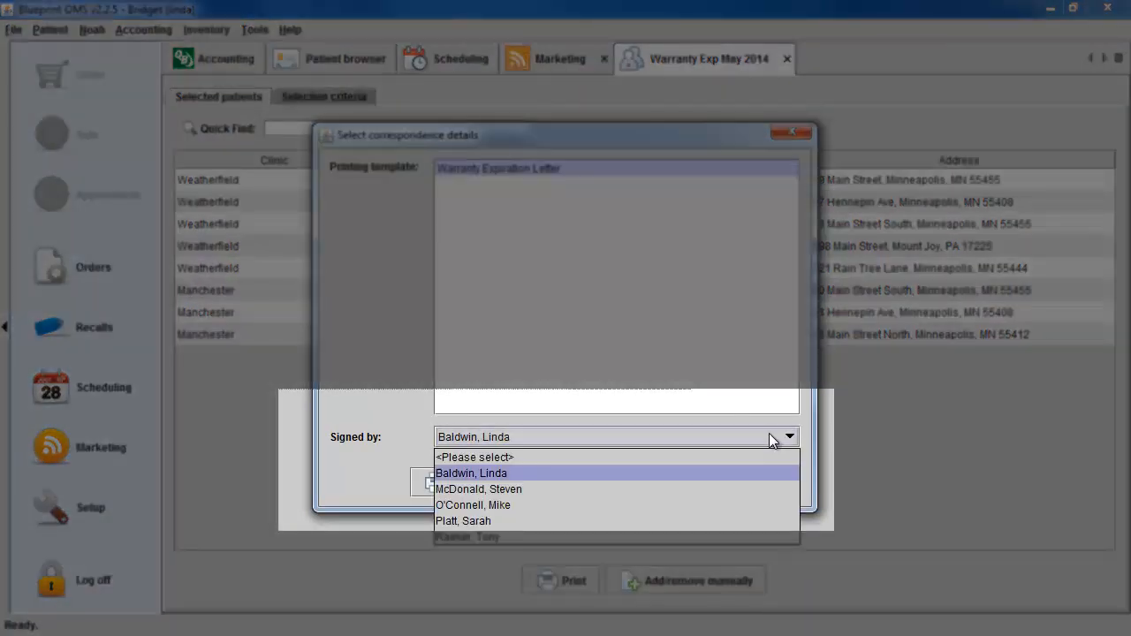
left_click(769, 433)
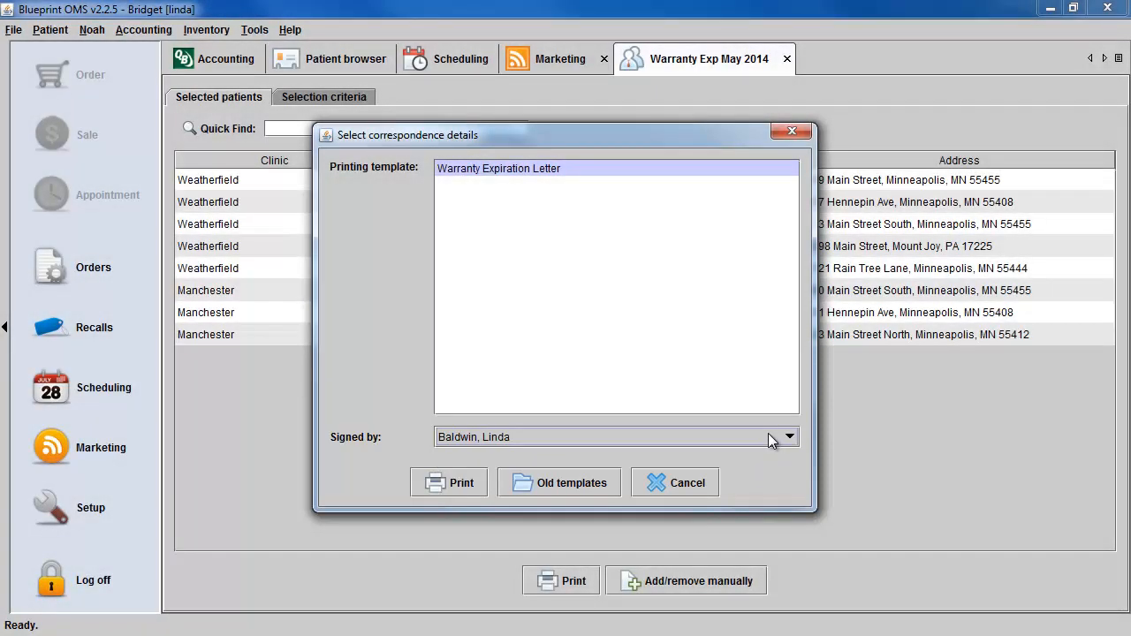
left_click(465, 482)
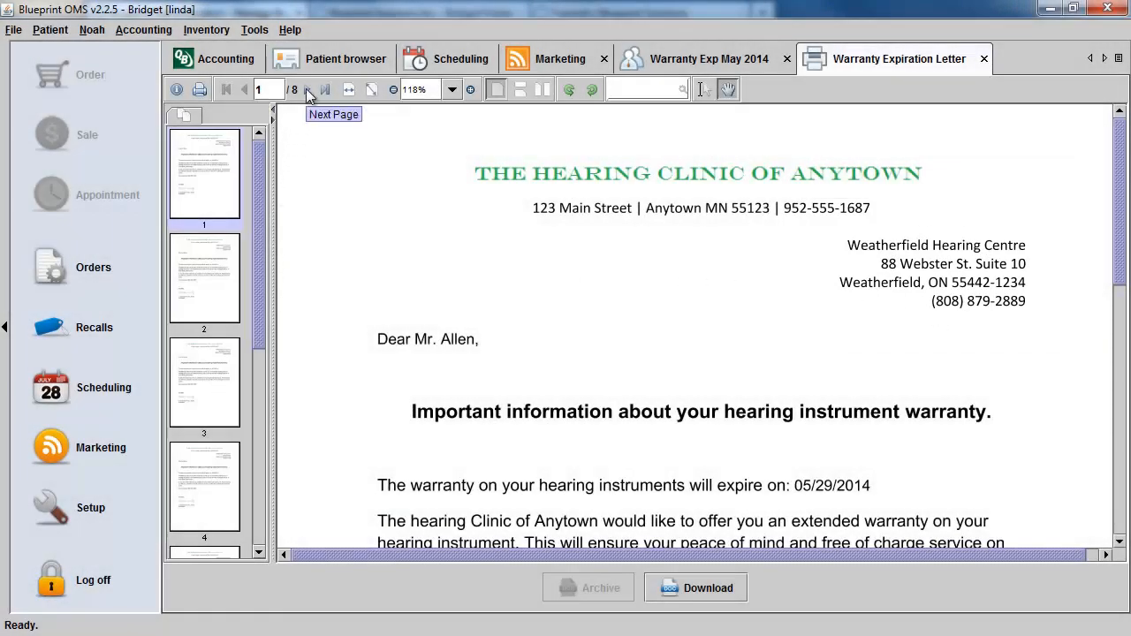
Step: Page through the generated letters to examine the clinic addresses, salutations, expiration dates and signature, and return to the Warranty Exp May 2014 campaign
left_click(307, 89)
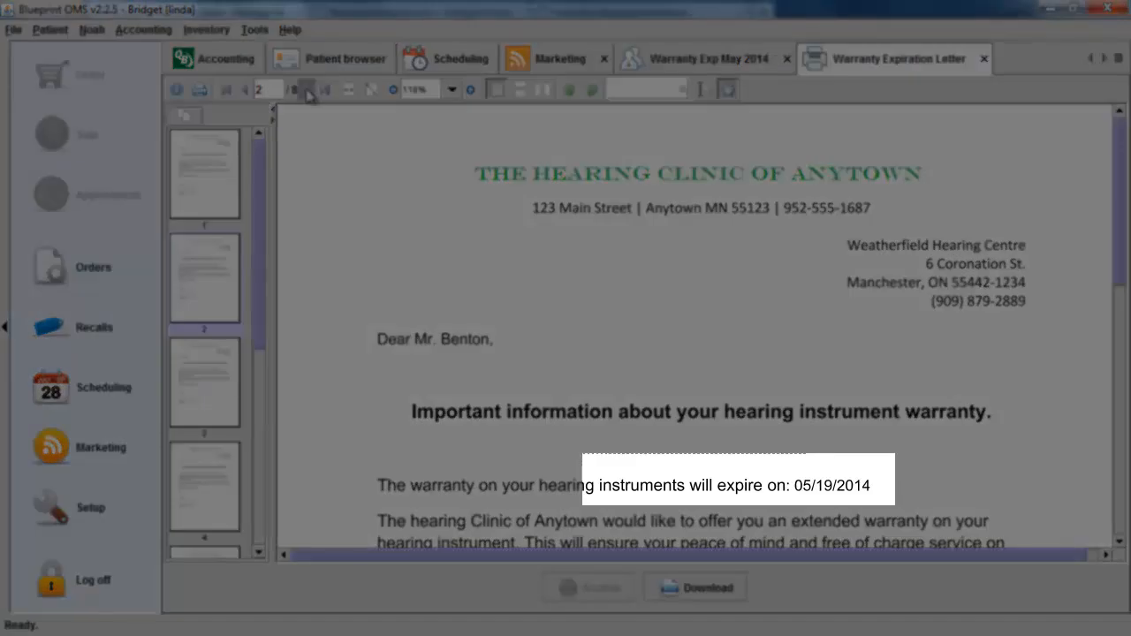
left_click(306, 89)
left_click(308, 89)
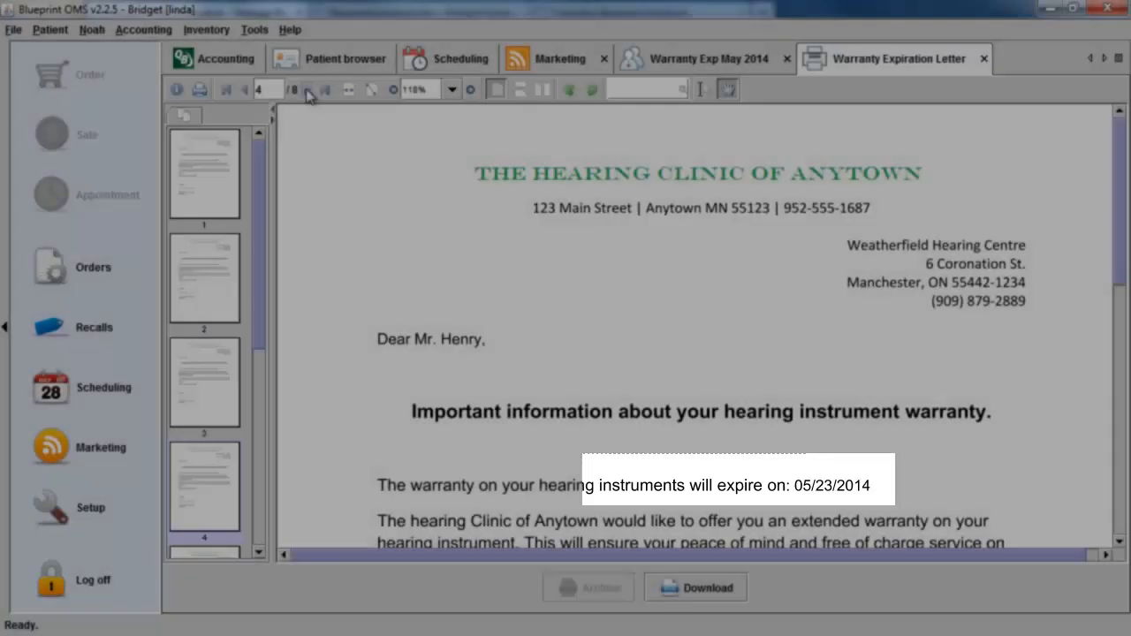
left_click(307, 90)
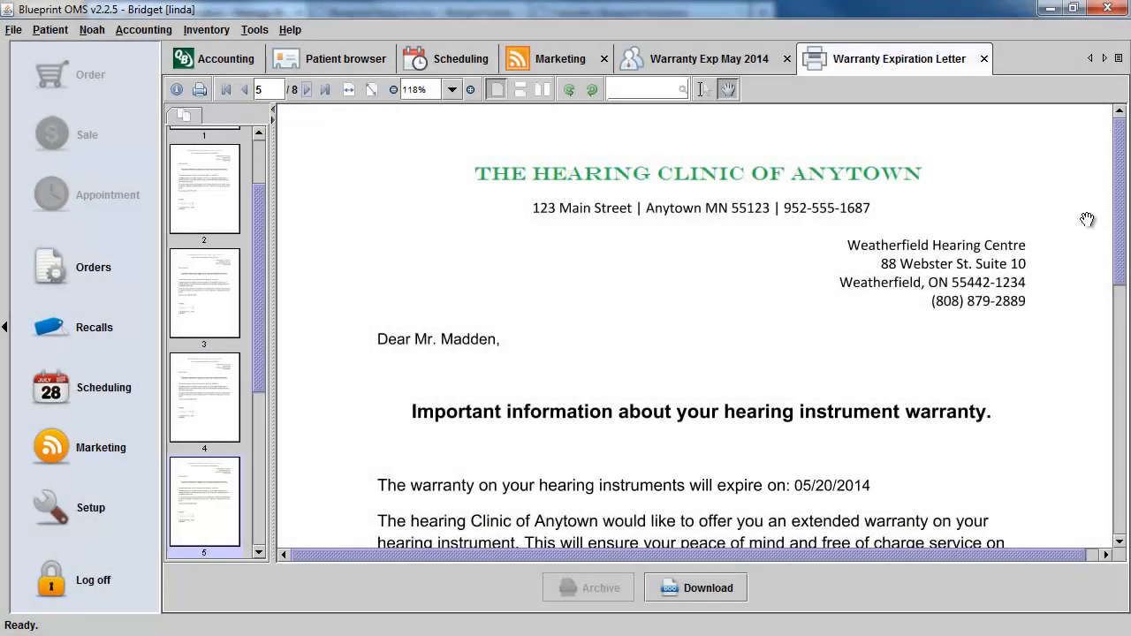
left_click_drag(1122, 256, 1119, 281)
left_click_drag(1111, 347, 1116, 454)
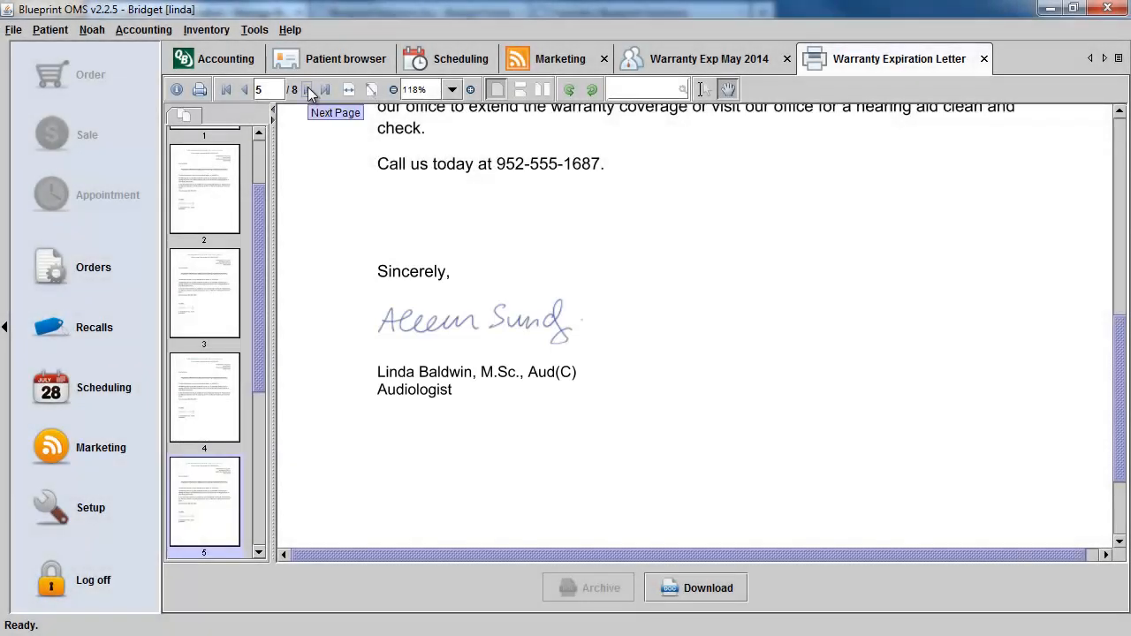
left_click(308, 90)
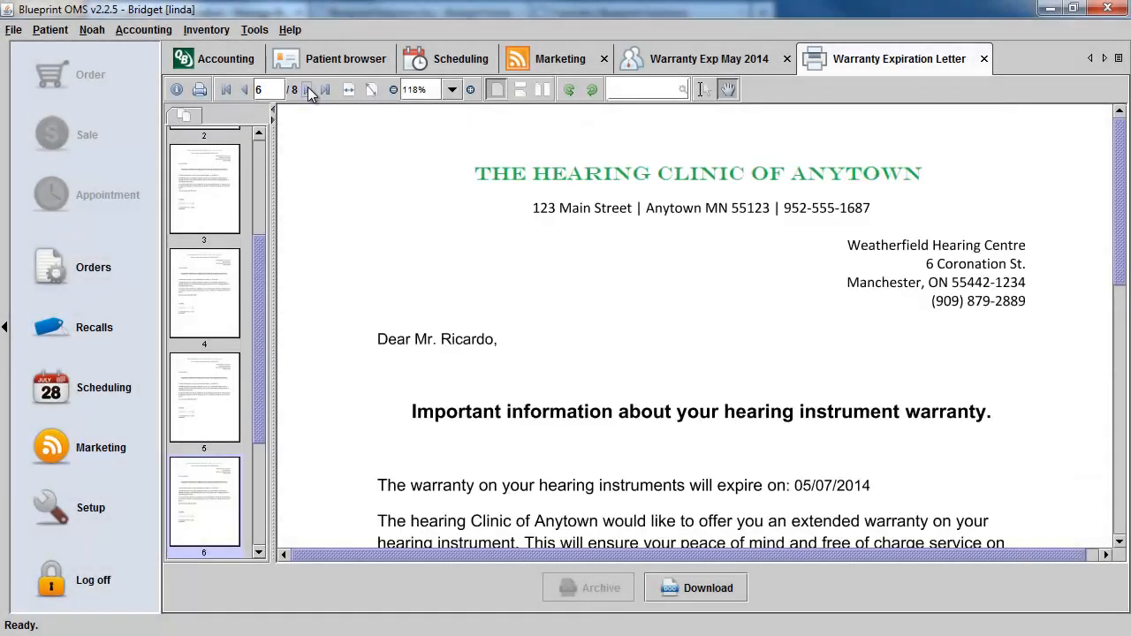
mouse_move(1120, 197)
left_mouse_down()
mouse_move(1124, 382)
mouse_move(1126, 253)
left_mouse_up()
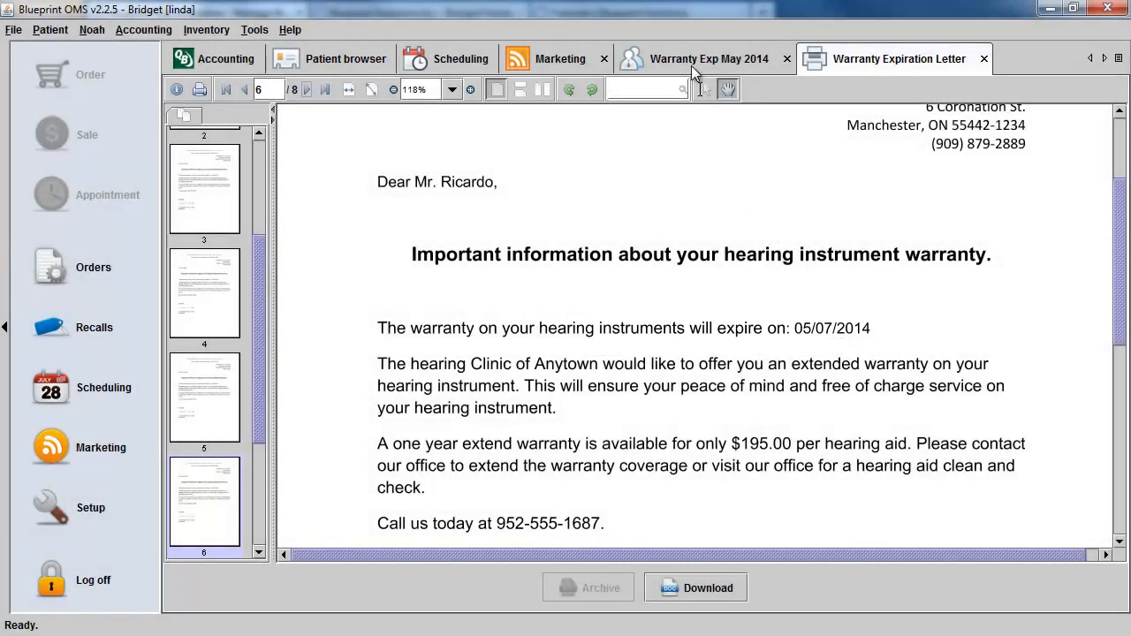
left_click(693, 63)
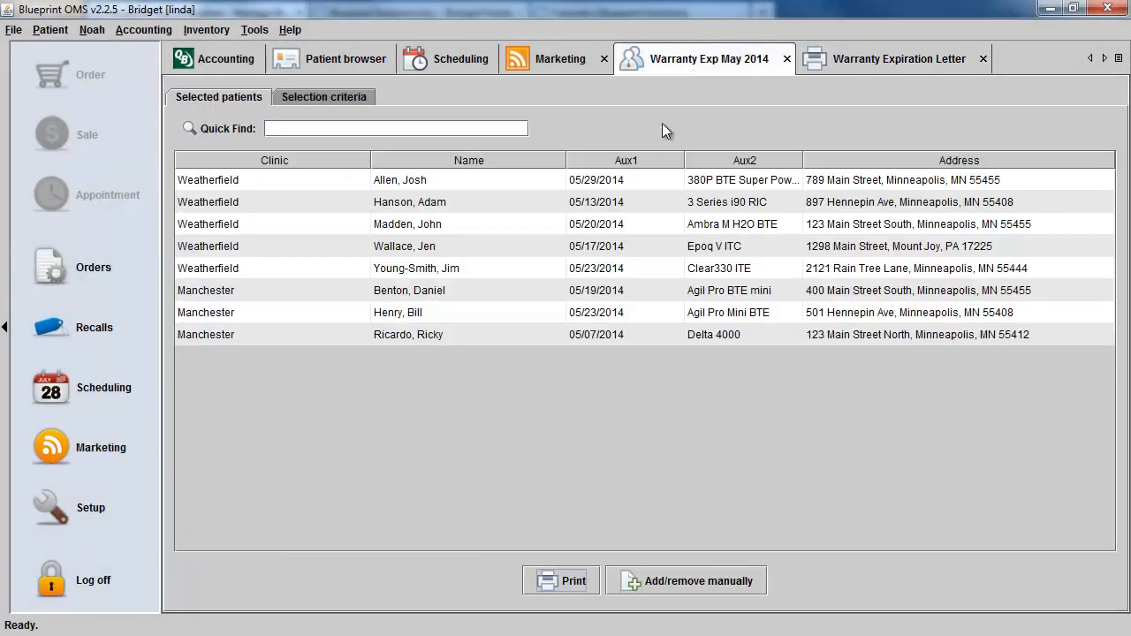